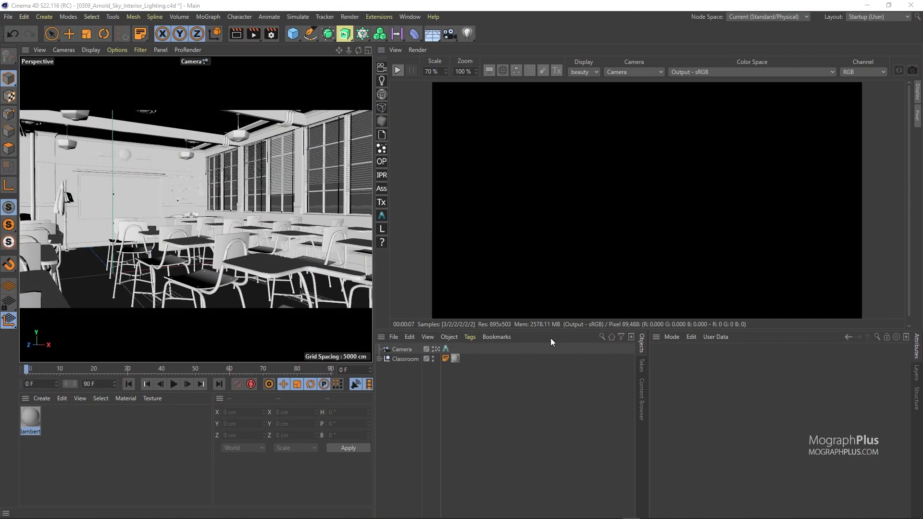
- Enlarge the Arnold render view by lowering the divider above the object manager
{"action": "left_click_drag", "start_coordinate": [552, 332], "coordinate": [553, 344]}
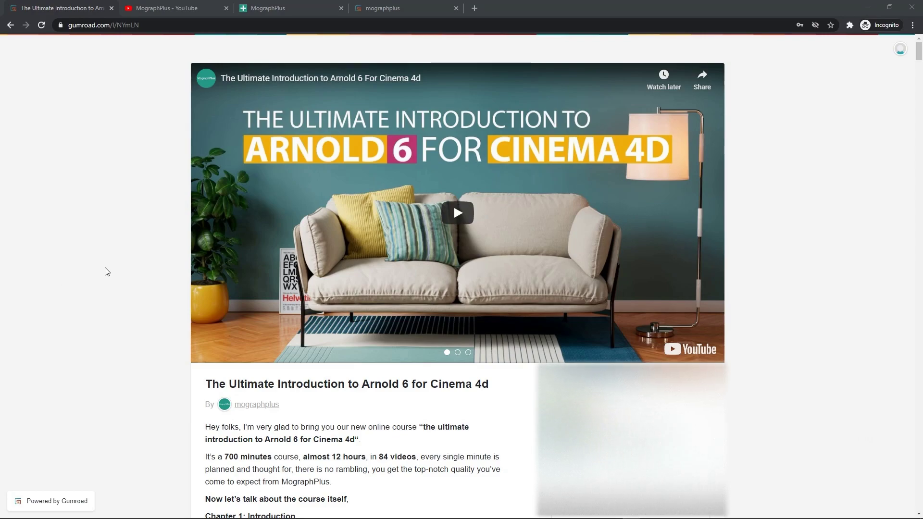
- Switch to the browser and look through the Arnold 6 for Cinema 4D course page and the MographPlus YouTube videos
{"action": "scroll", "coordinate": [84, 281], "scroll_direction": "down", "scroll_amount": 10}
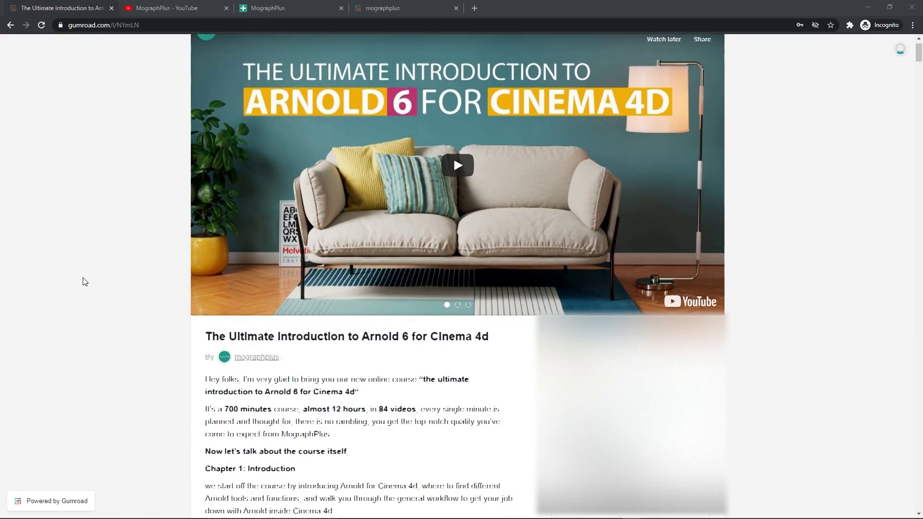
{"action": "scroll", "coordinate": [85, 281], "scroll_direction": "down", "scroll_amount": 20}
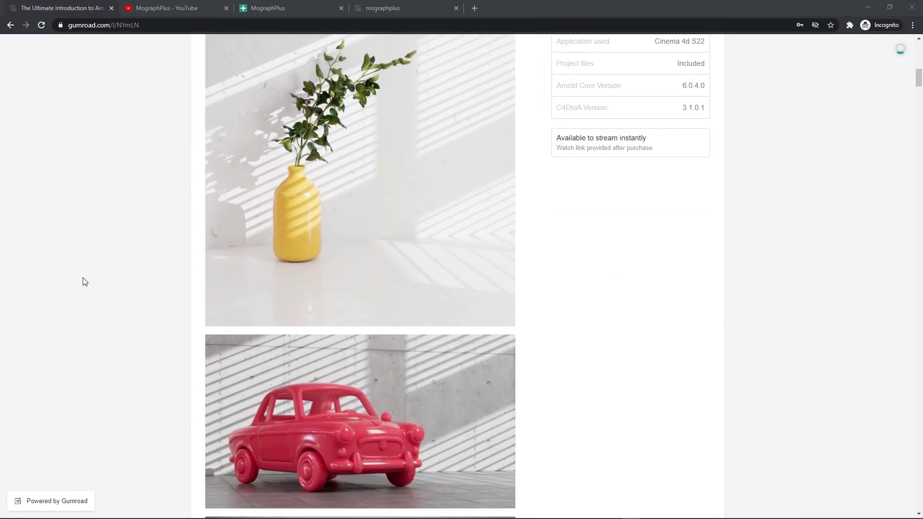
{"action": "scroll", "coordinate": [84, 281], "scroll_direction": "down", "scroll_amount": 20}
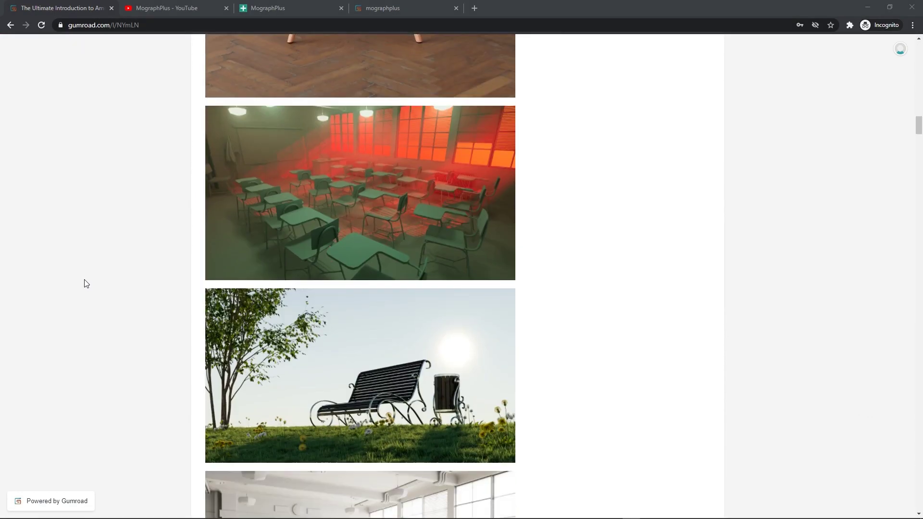
{"action": "scroll", "coordinate": [85, 284], "scroll_direction": "down", "scroll_amount": 20}
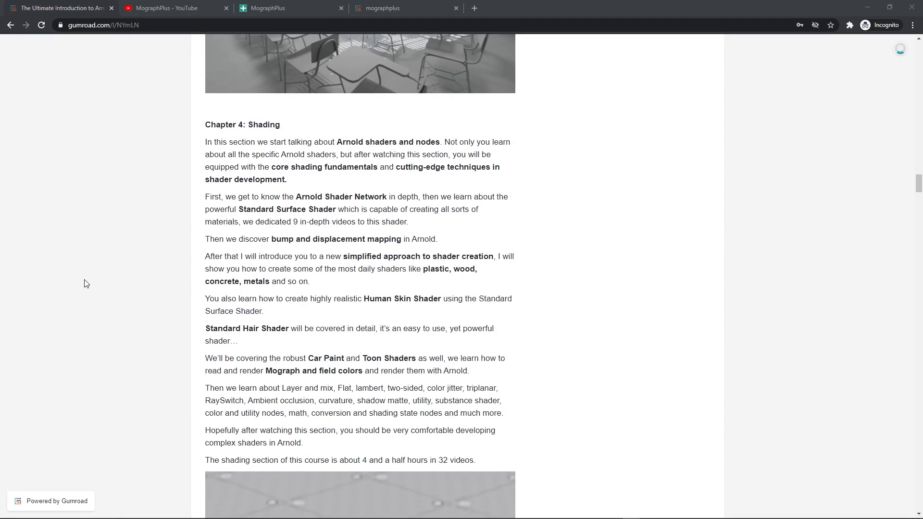
{"action": "scroll", "coordinate": [85, 282], "scroll_direction": "down", "scroll_amount": 20}
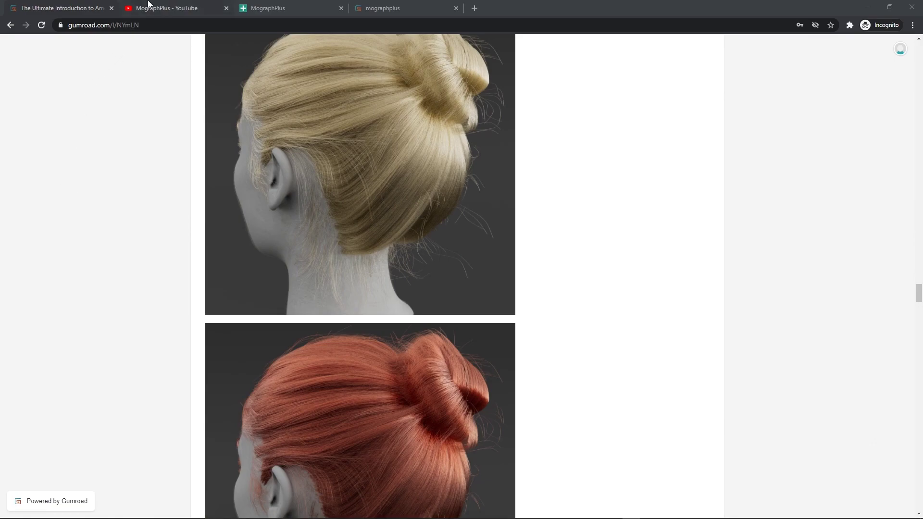
{"action": "left_click", "coordinate": [166, 8]}
{"action": "scroll", "coordinate": [176, 273], "scroll_direction": "down", "scroll_amount": 1}
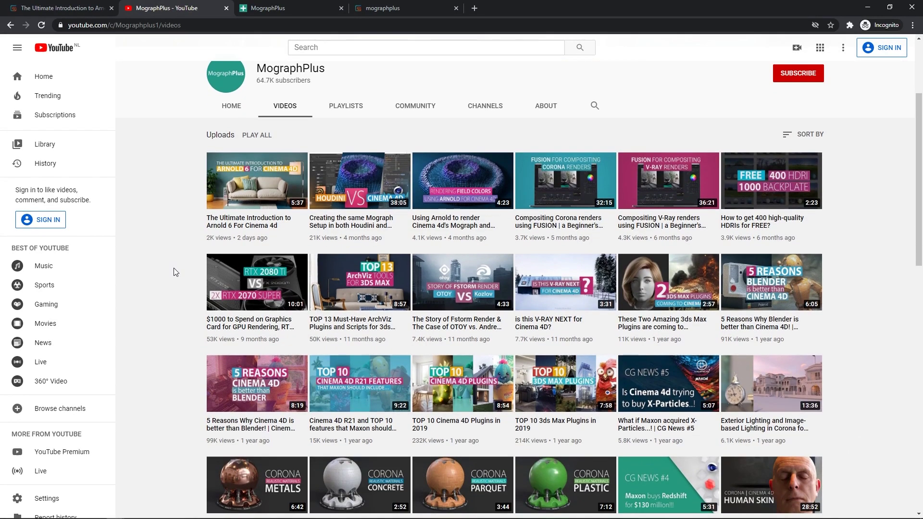
{"action": "scroll", "coordinate": [175, 269], "scroll_direction": "up", "scroll_amount": 3}
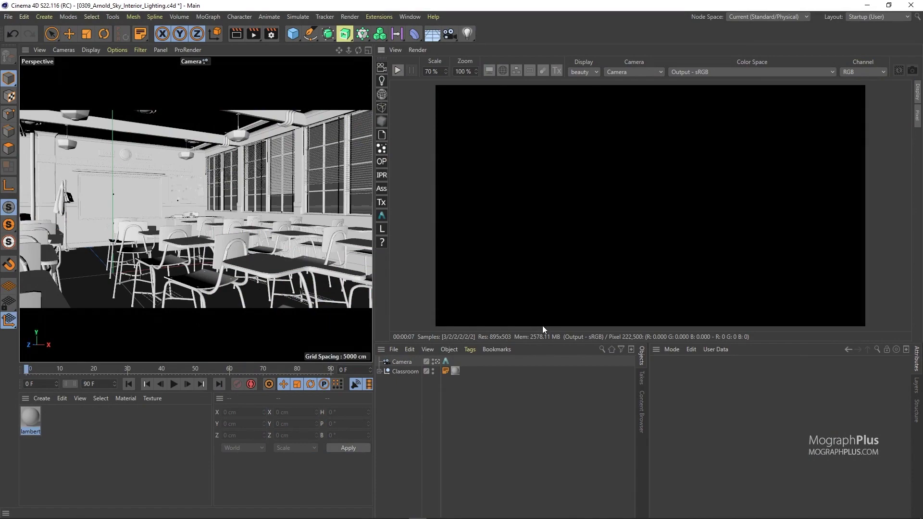
- Inspect the Arnold renderer's color manager settings, including the OCIO config path and color spaces
{"action": "left_click", "coordinate": [270, 34]}
{"action": "left_click", "coordinate": [392, 66]}
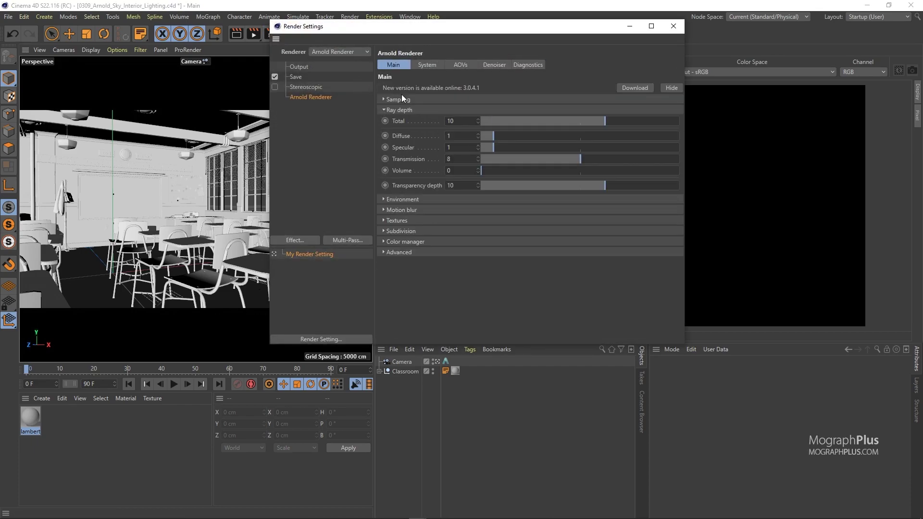
{"action": "left_click", "coordinate": [405, 242]}
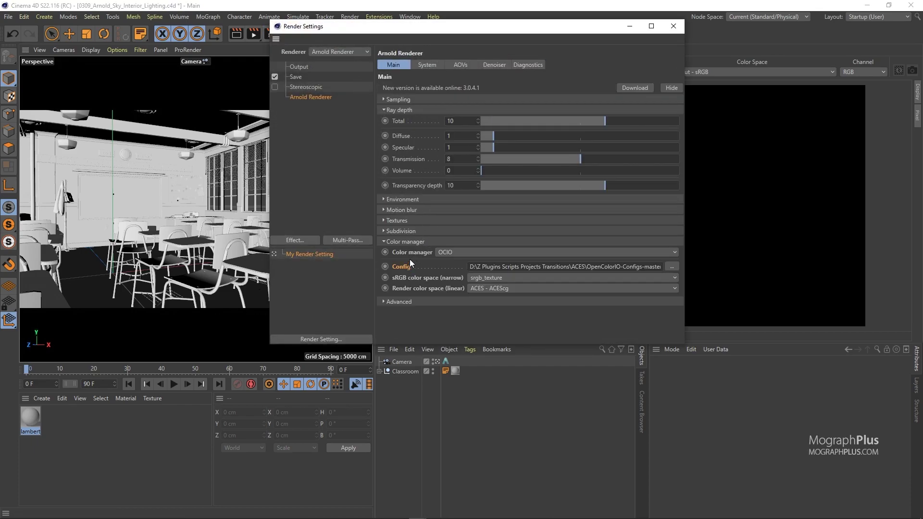
{"action": "left_click_drag", "start_coordinate": [528, 32], "coordinate": [284, 51]}
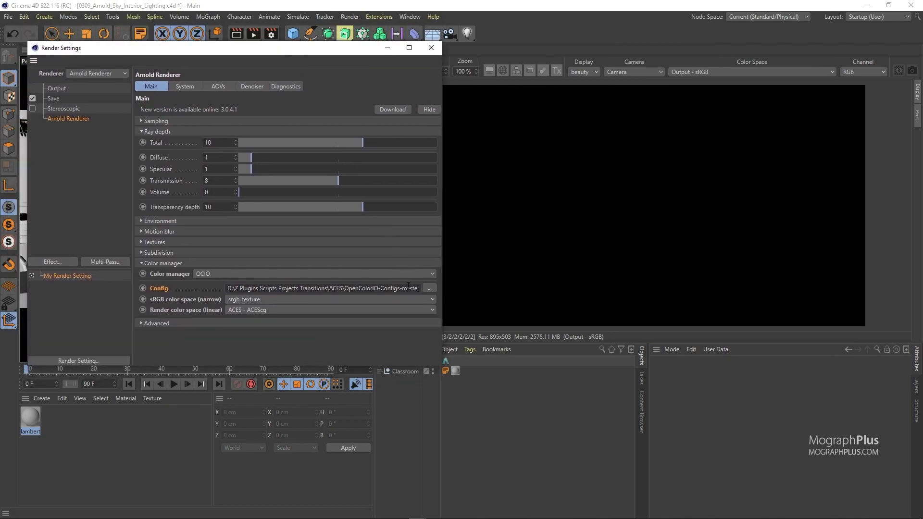
{"action": "left_click_drag", "start_coordinate": [408, 285], "coordinate": [419, 288]}
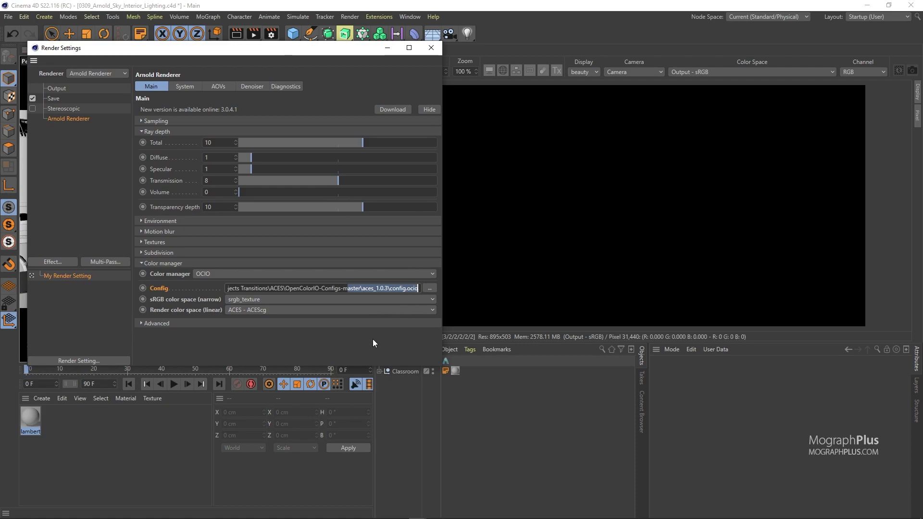
{"action": "left_click", "coordinate": [425, 48]}
- Start the interactive Arnold render and add an Arnold Sky light to the classroom scene
{"action": "left_click", "coordinate": [397, 72]}
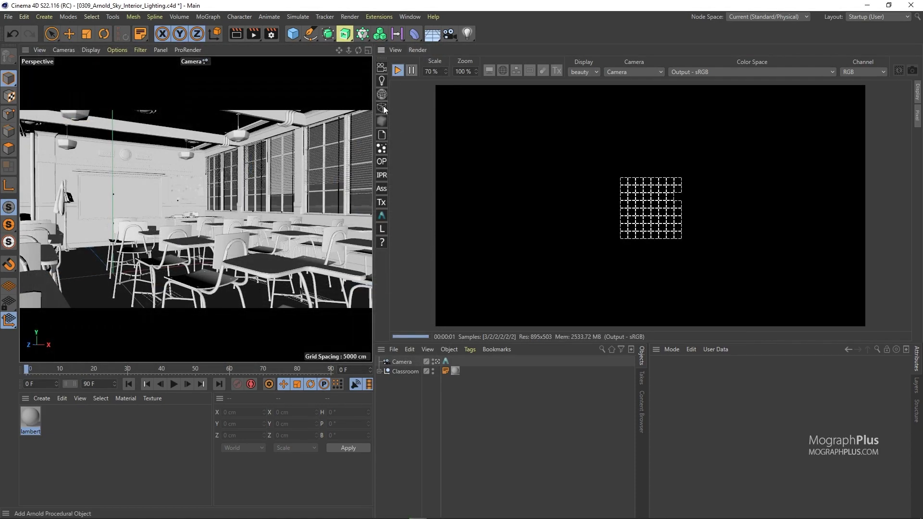
{"action": "left_click", "coordinate": [381, 16]}
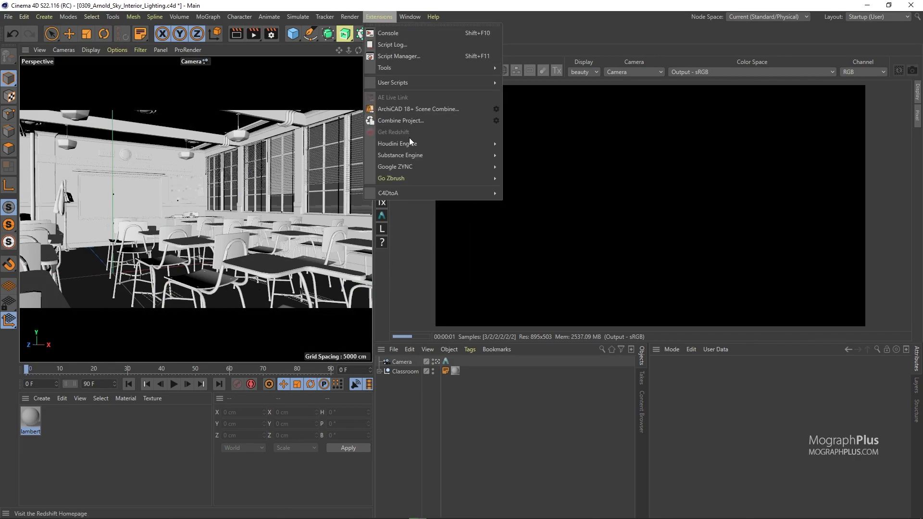
{"action": "mouse_move", "coordinate": [437, 192]}
{"action": "left_click", "coordinate": [526, 217]}
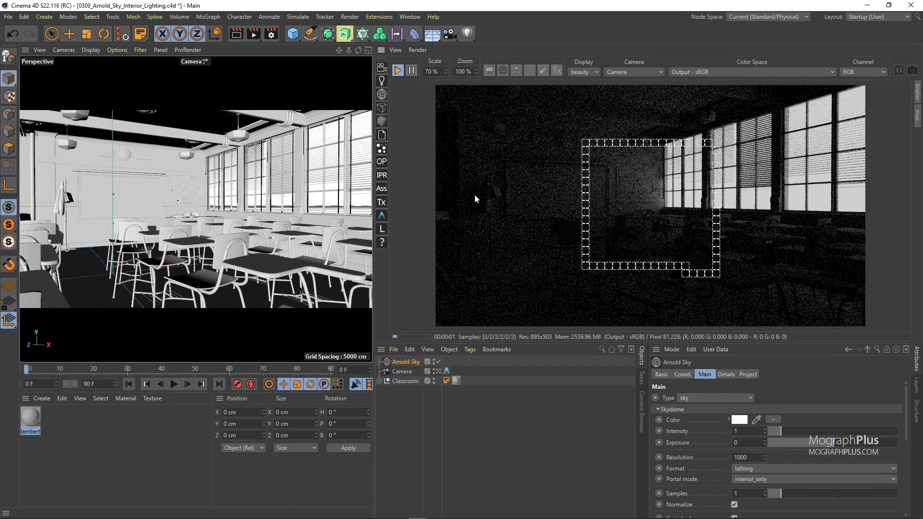
- Set the display of bucket corners to disabled in IPR in the Arnold render settings
{"action": "left_click", "coordinate": [272, 34]}
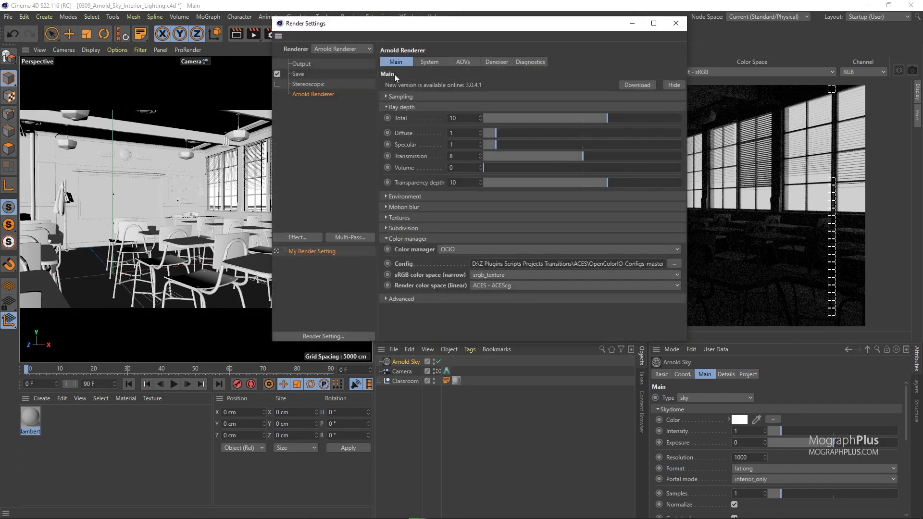
{"action": "left_click", "coordinate": [425, 61]}
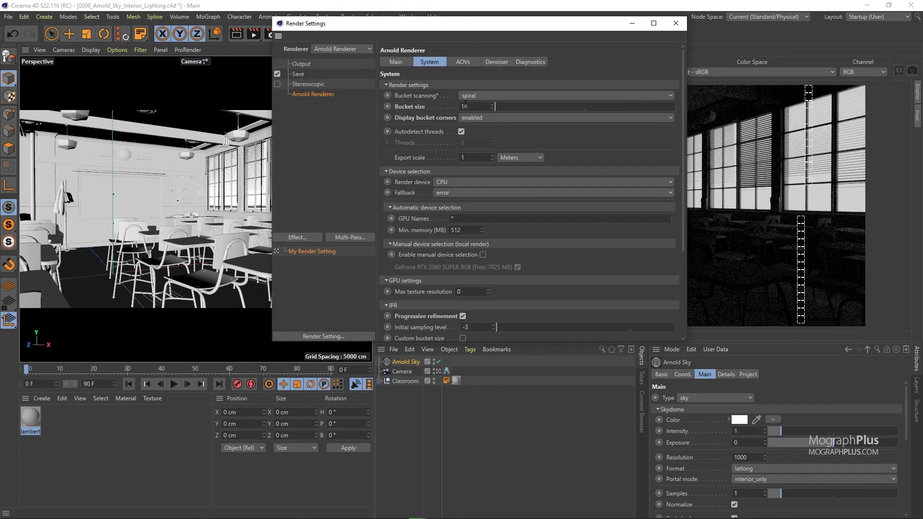
{"action": "left_click", "coordinate": [501, 117]}
{"action": "left_click", "coordinate": [502, 140]}
{"action": "left_click", "coordinate": [675, 24]}
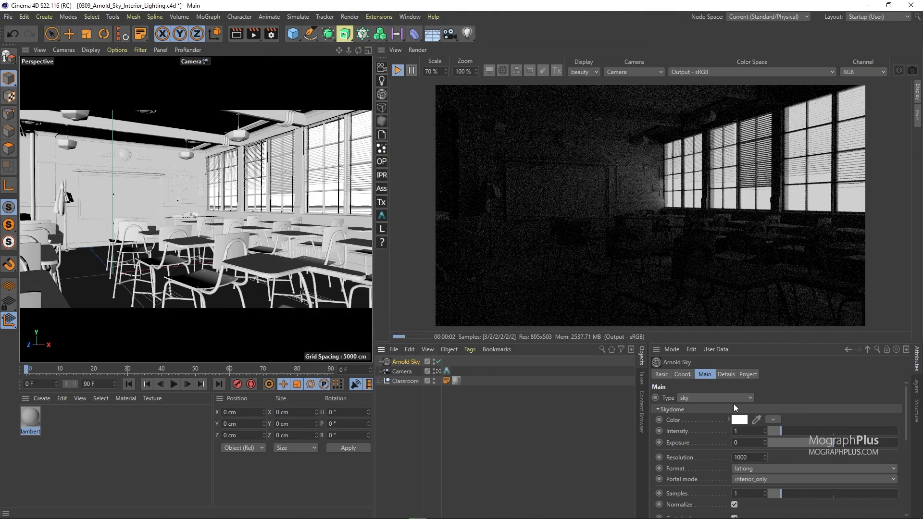
- Set the Arnold Sky's exposure to 4
{"action": "type", "text": "4"}
{"action": "key", "text": "Return"}
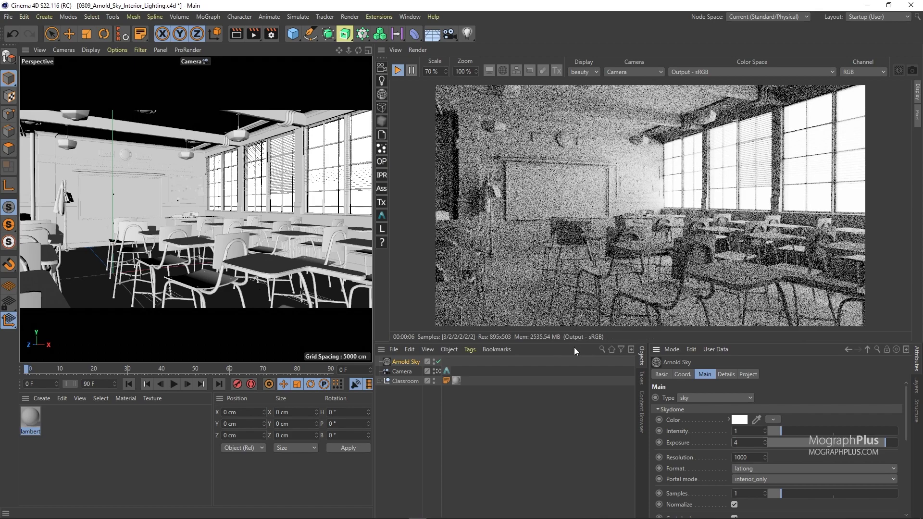
- Try a light blue sky color at hue 202° with 5% and 10% saturation, and return the saturation to 0%
{"action": "left_click", "coordinate": [740, 419]}
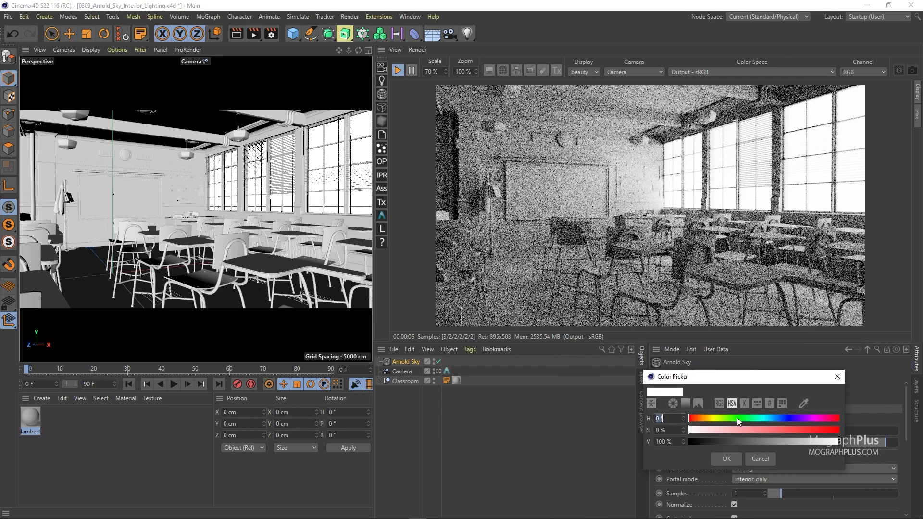
{"action": "left_click", "coordinate": [665, 429]}
{"action": "type", "text": "5"}
{"action": "key", "text": "Return"}
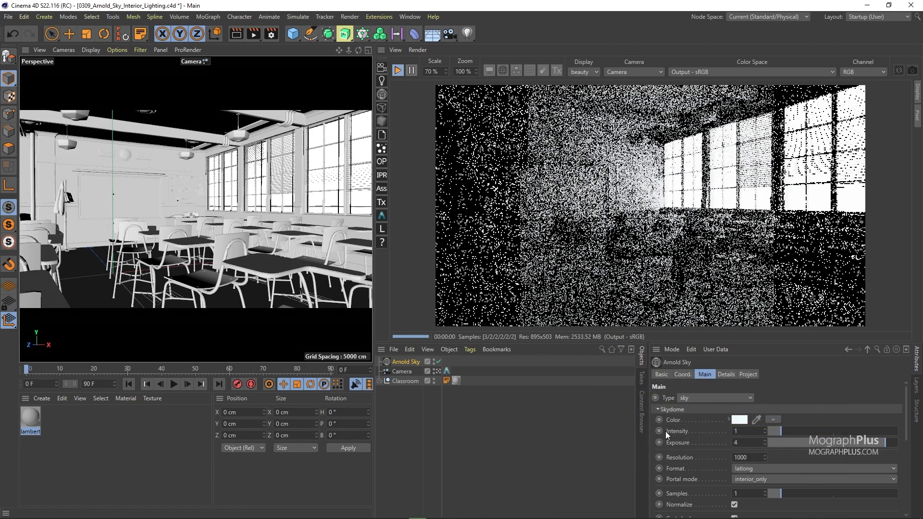
{"action": "left_click", "coordinate": [739, 419]}
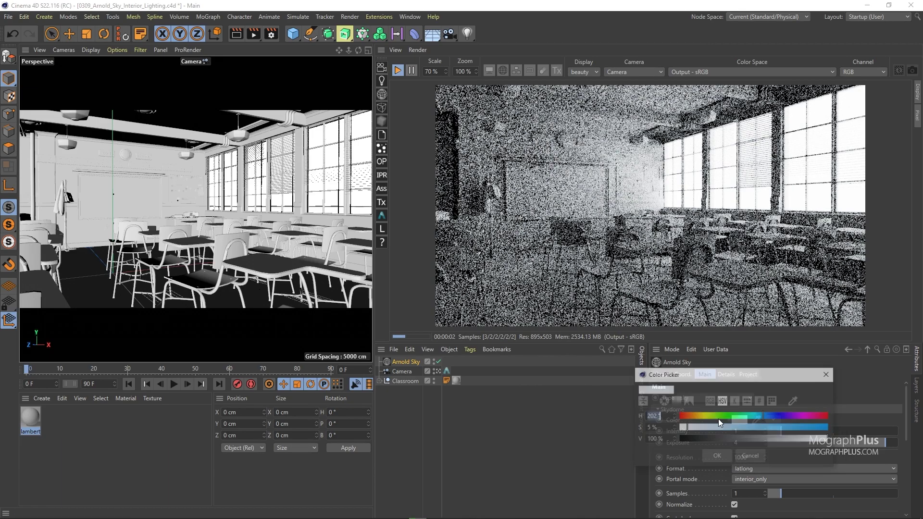
{"action": "left_click", "coordinate": [660, 429]}
{"action": "type", "text": "10"}
{"action": "key", "text": "Return"}
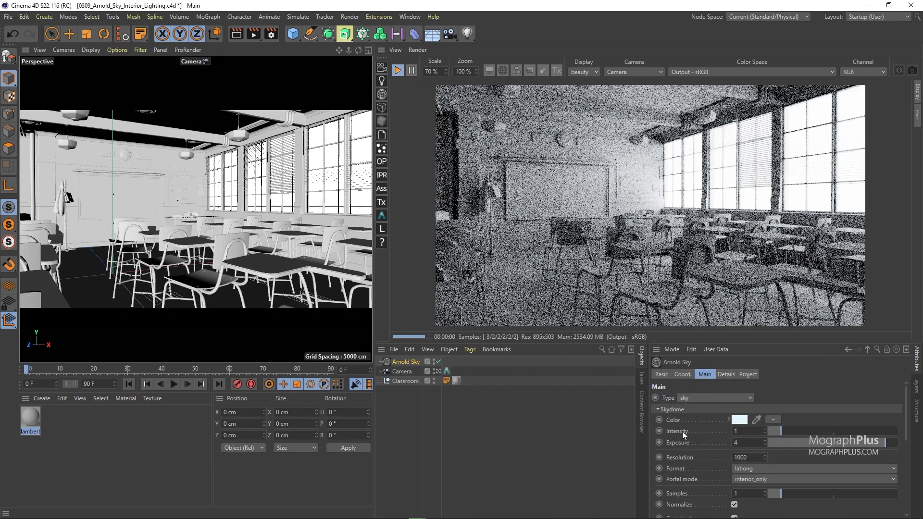
{"action": "left_click", "coordinate": [739, 421]}
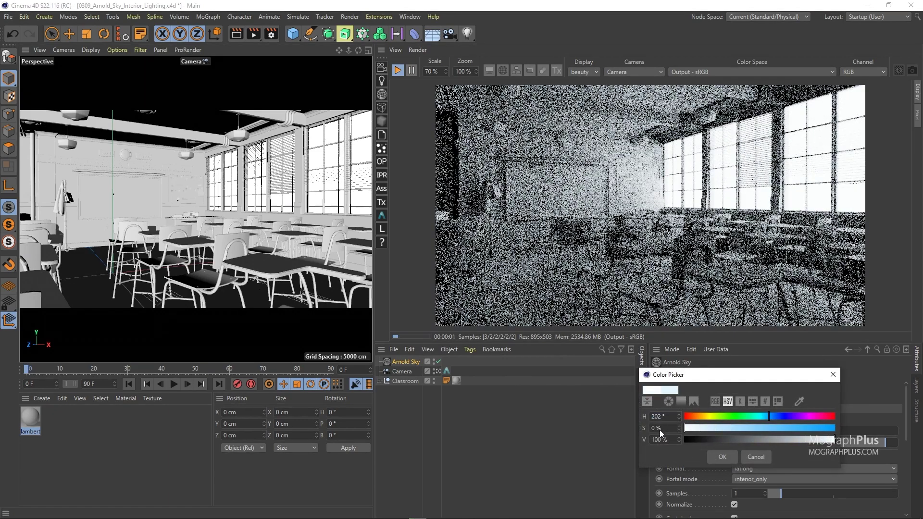
{"action": "left_click", "coordinate": [720, 455]}
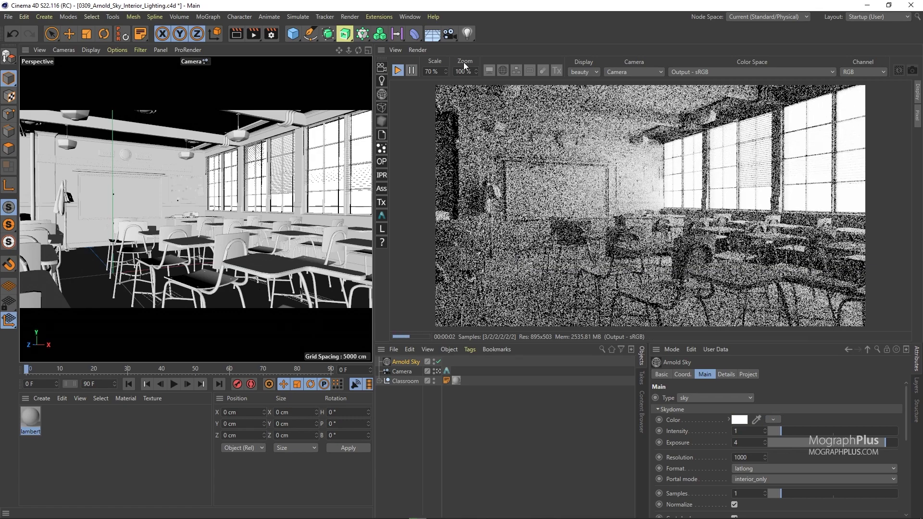
{"action": "left_click", "coordinate": [422, 50]}
{"action": "left_click", "coordinate": [531, 25]}
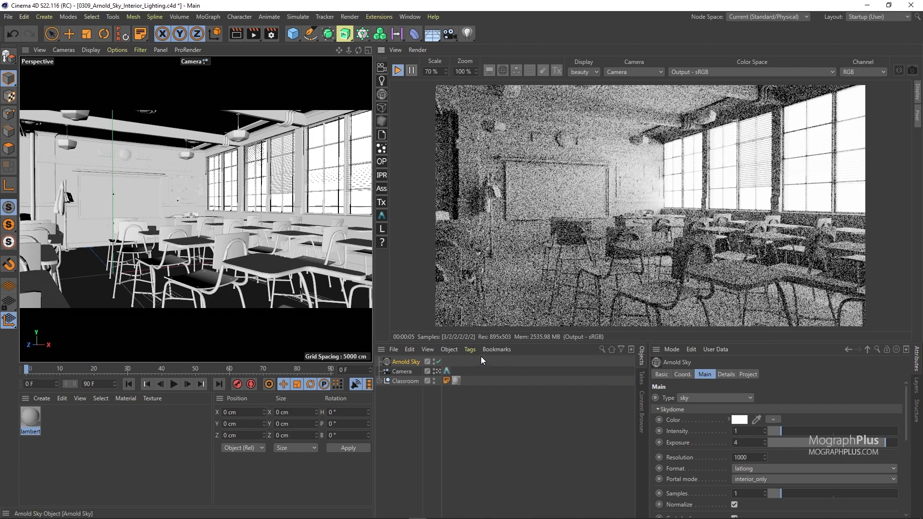
- Find the diffuse passes in the Arnold render settings and activate the diffuse_direct and diffuse_indirect AOVs
{"action": "left_click", "coordinate": [271, 34]}
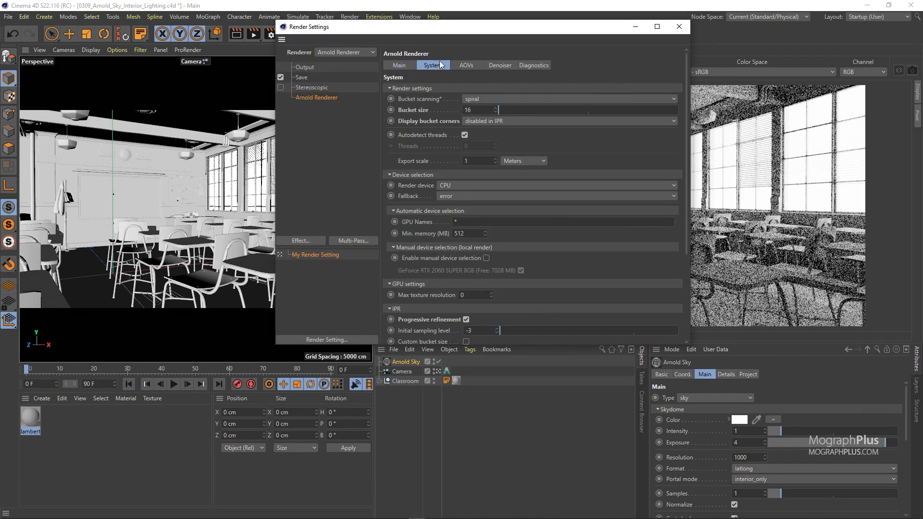
{"action": "left_click", "coordinate": [467, 67]}
{"action": "left_click", "coordinate": [430, 150]}
{"action": "type", "text": "d"}
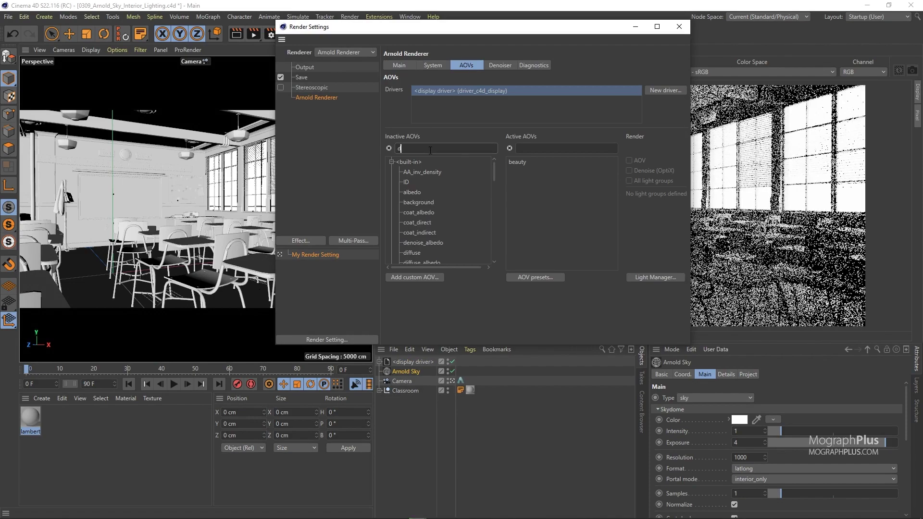
{"action": "type", "text": "iff"}
{"action": "left_click", "coordinate": [425, 192]}
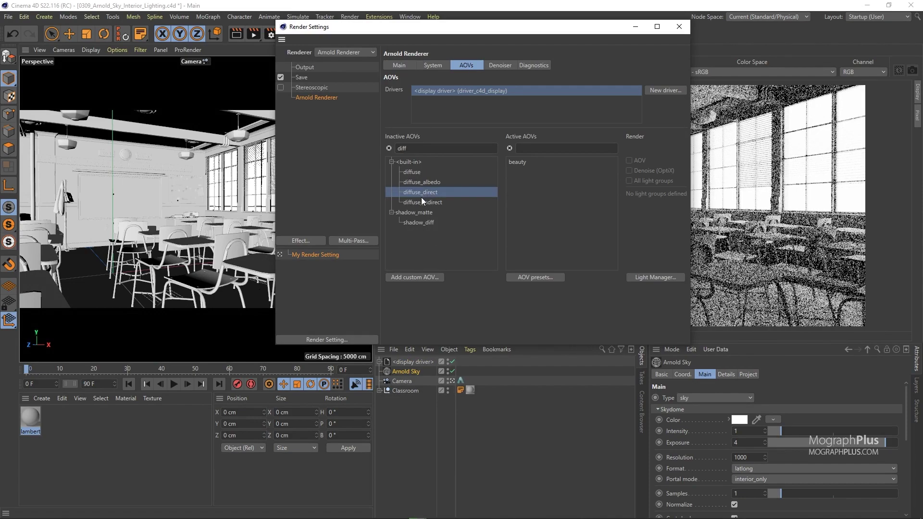
{"action": "left_click", "coordinate": [422, 202], "text": "shift"}
{"action": "left_click_drag", "start_coordinate": [422, 202], "coordinate": [553, 197]}
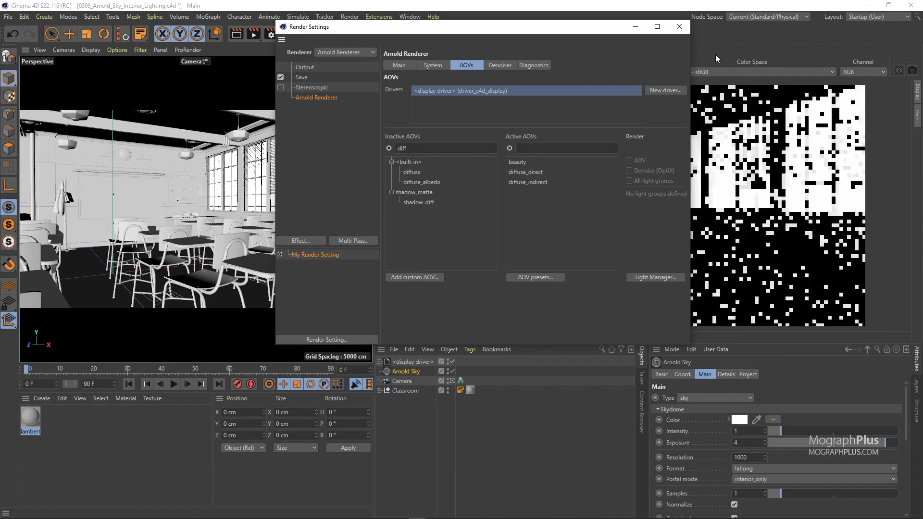
{"action": "left_click", "coordinate": [681, 28]}
- Examine the diffuse_direct and diffuse_indirect passes in the IPR display, compare them with the beauty pass, and finish on beauty
{"action": "left_click", "coordinate": [581, 73]}
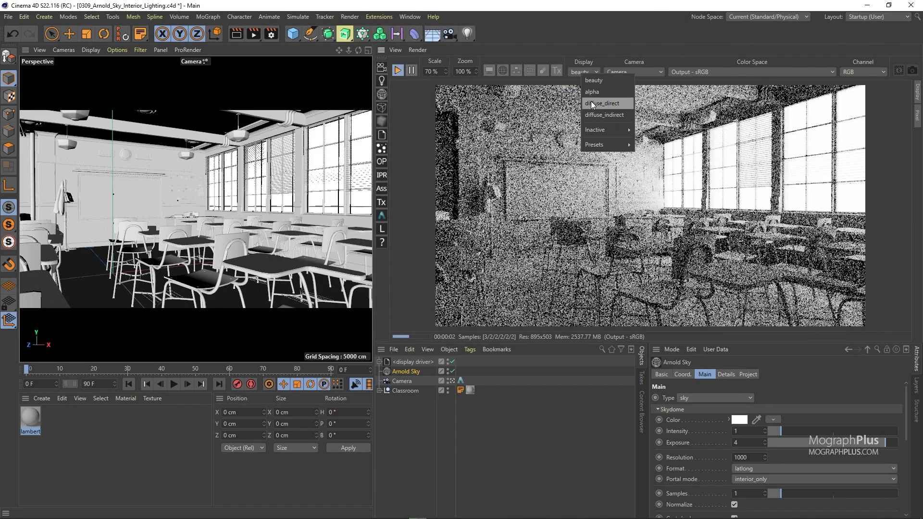
{"action": "left_click", "coordinate": [596, 103]}
{"action": "left_click", "coordinate": [584, 74]}
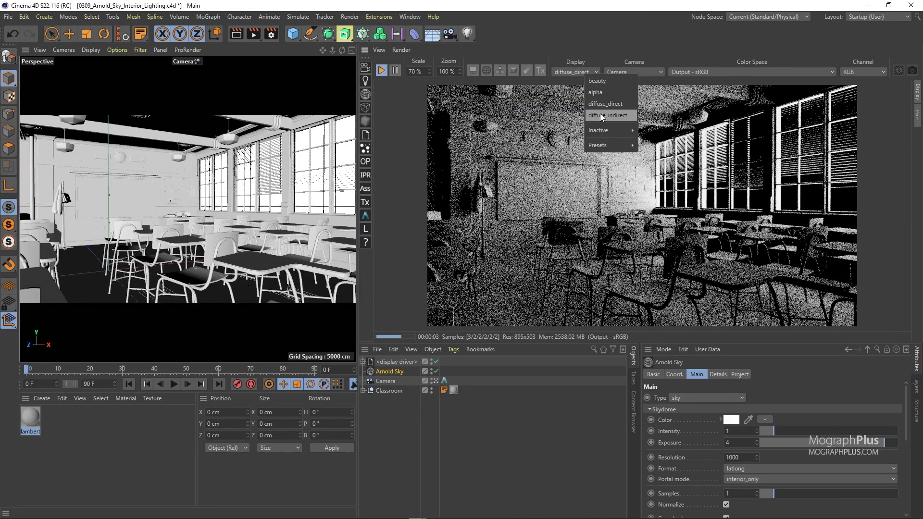
{"action": "left_click", "coordinate": [606, 115]}
{"action": "left_click", "coordinate": [577, 73]}
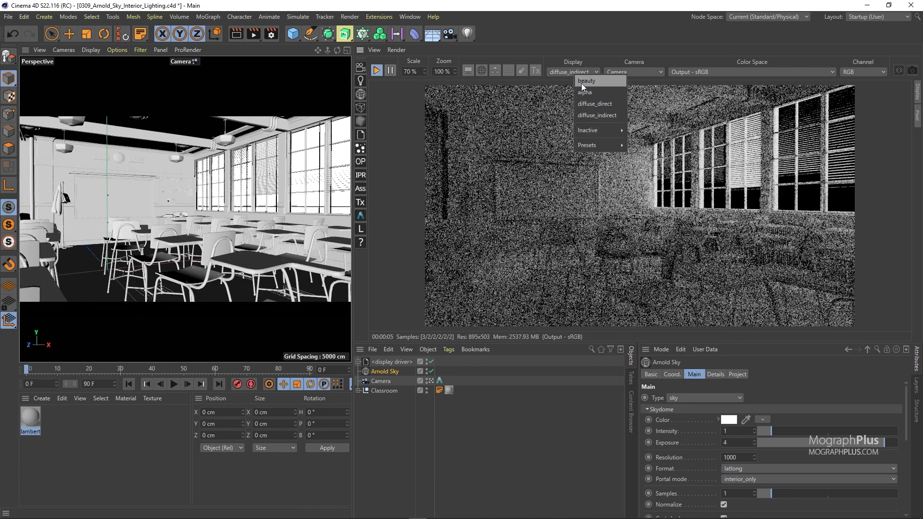
{"action": "left_click", "coordinate": [591, 81]}
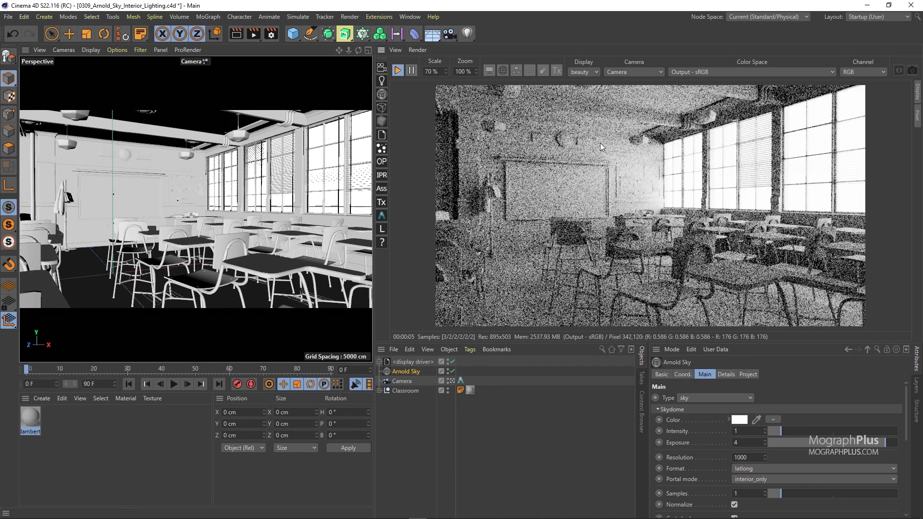
{"action": "left_click", "coordinate": [574, 71]}
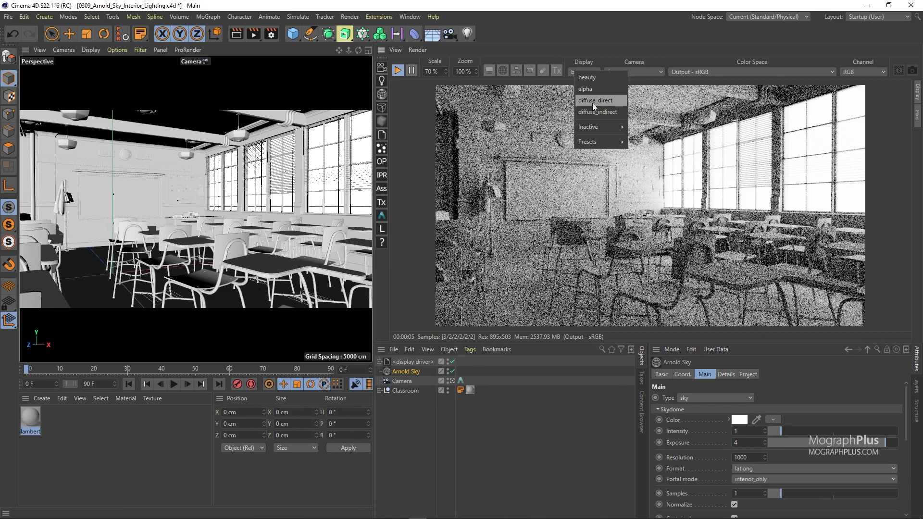
{"action": "left_click", "coordinate": [592, 103]}
{"action": "left_click", "coordinate": [585, 74]}
{"action": "left_click", "coordinate": [598, 115]}
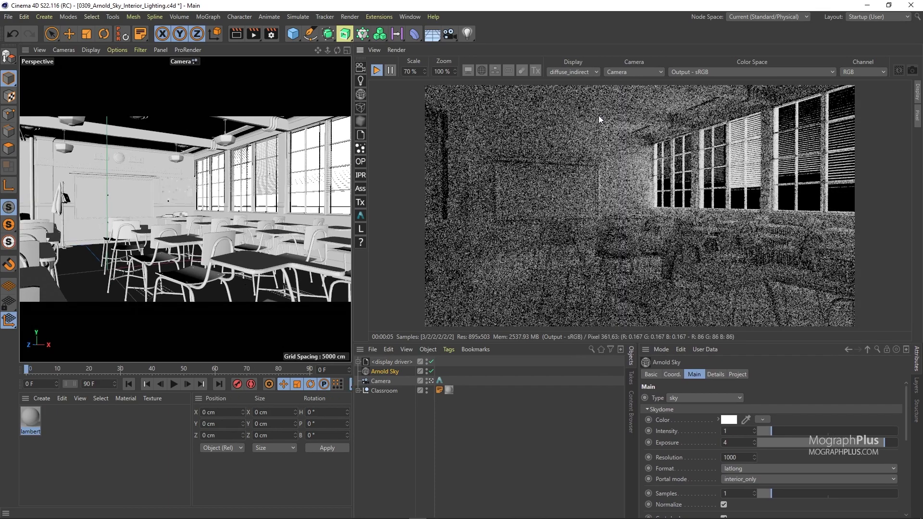
{"action": "left_click", "coordinate": [574, 74]}
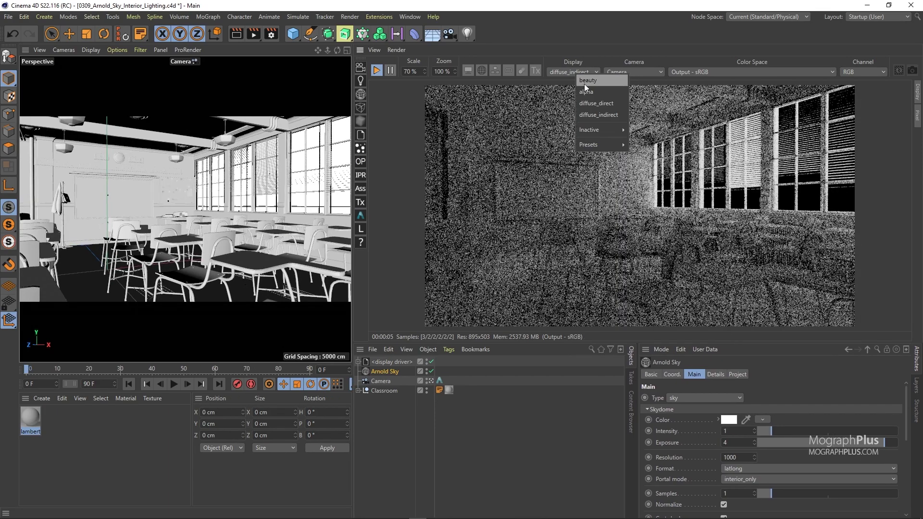
{"action": "left_click", "coordinate": [584, 87]}
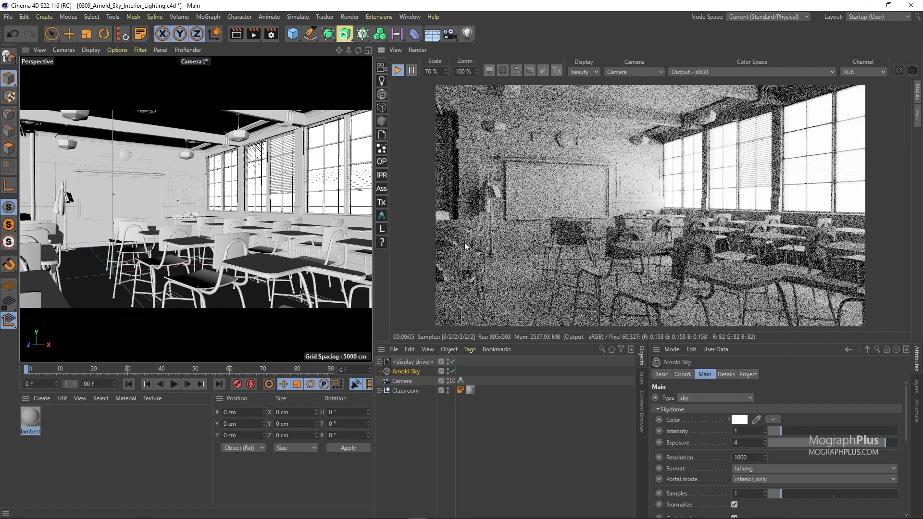
{"action": "left_click", "coordinate": [381, 78]}
{"action": "mouse_move", "coordinate": [406, 84]}
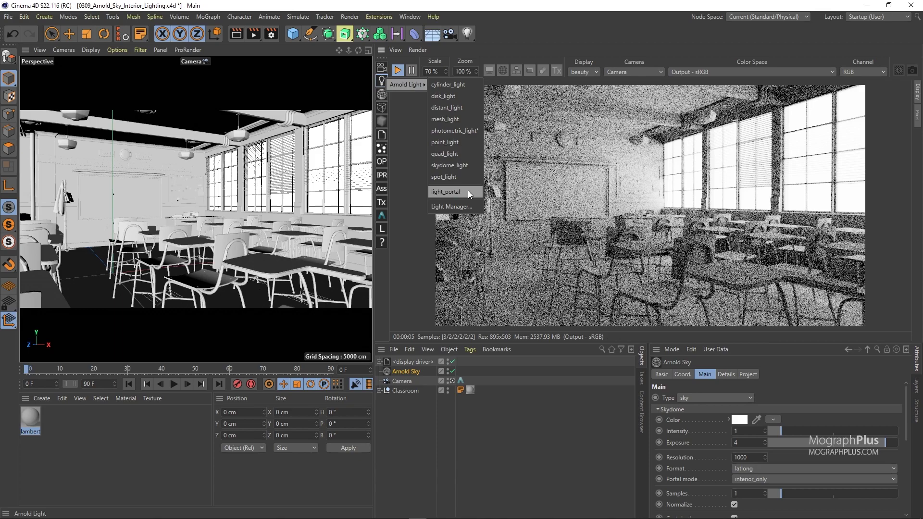
{"action": "left_click", "coordinate": [494, 413]}
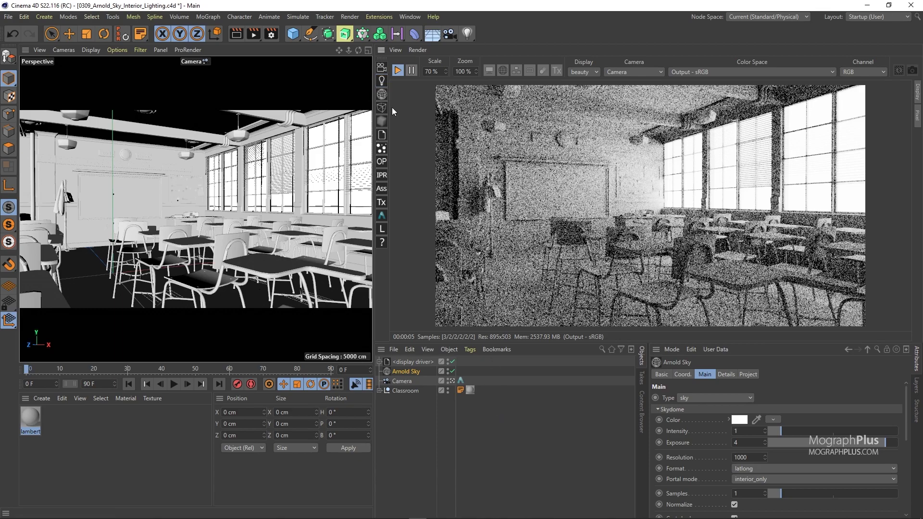
- Stop the IPR render and hide the Arnold Sky in the editor viewport
{"action": "left_click", "coordinate": [397, 71]}
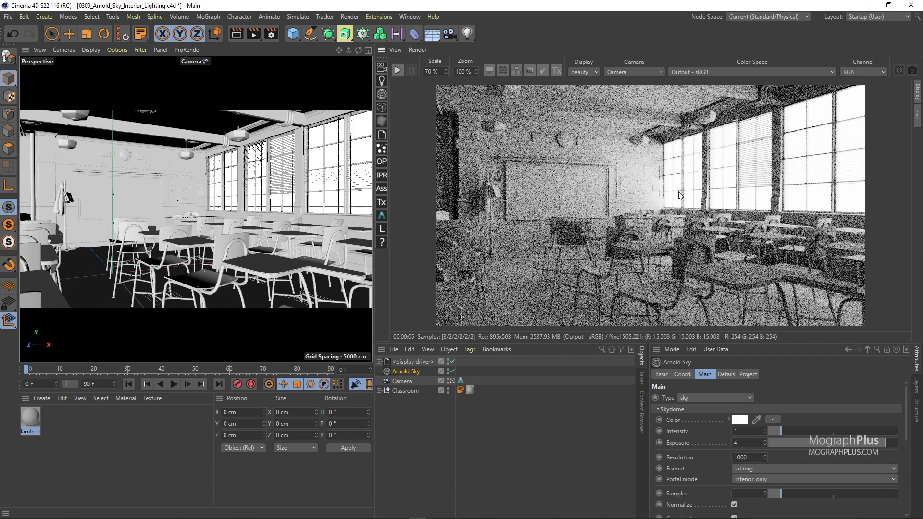
{"action": "left_click", "coordinate": [447, 370]}
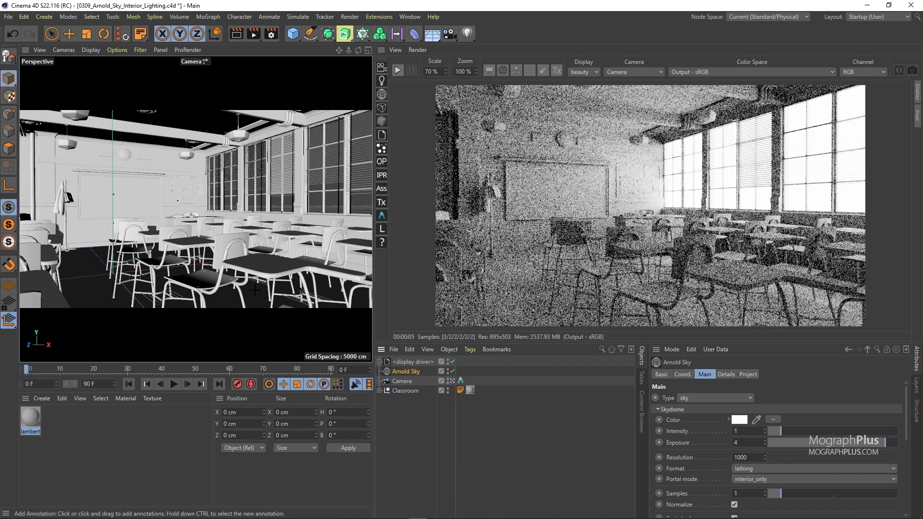
- Add an Arnold light_portal to the scene and switch the viewport from the scene camera to the default camera
{"action": "left_click", "coordinate": [381, 80]}
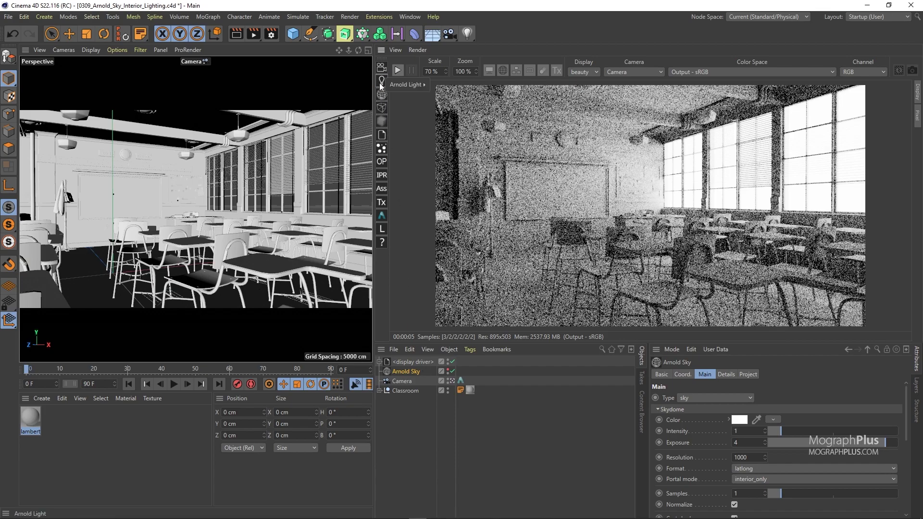
{"action": "mouse_move", "coordinate": [408, 86]}
{"action": "left_click", "coordinate": [465, 192]}
{"action": "left_click", "coordinate": [456, 391]}
{"action": "left_click", "coordinate": [457, 391]}
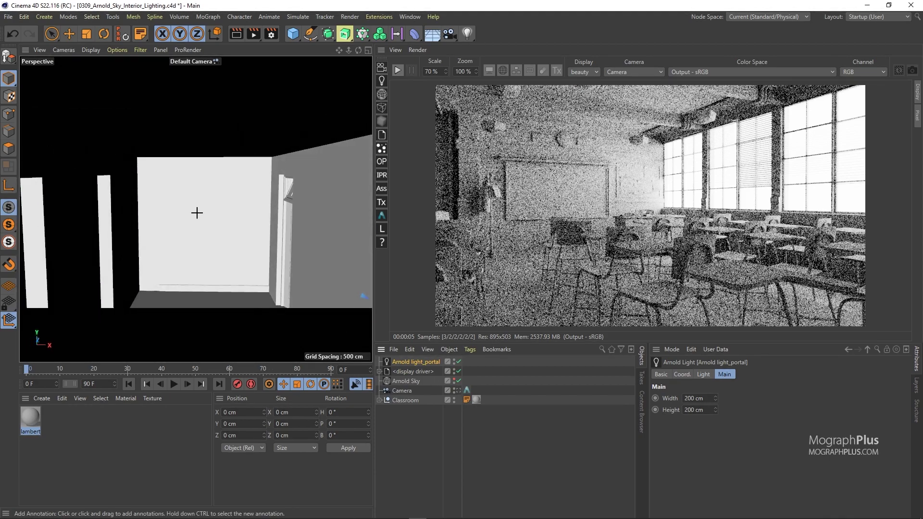
- Move the light portal outside the building beside the window wall, to about X 539 cm and Y 192 cm
{"action": "scroll", "coordinate": [197, 207], "scroll_direction": "down", "scroll_amount": 6}
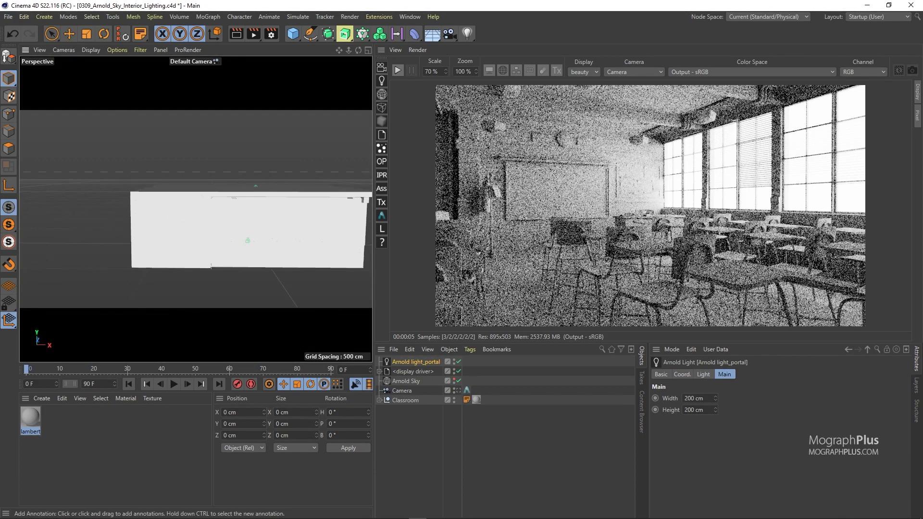
{"action": "left_click", "coordinate": [69, 33]}
{"action": "left_click_drag", "start_coordinate": [116, 149], "coordinate": [148, 195], "text": "alt"}
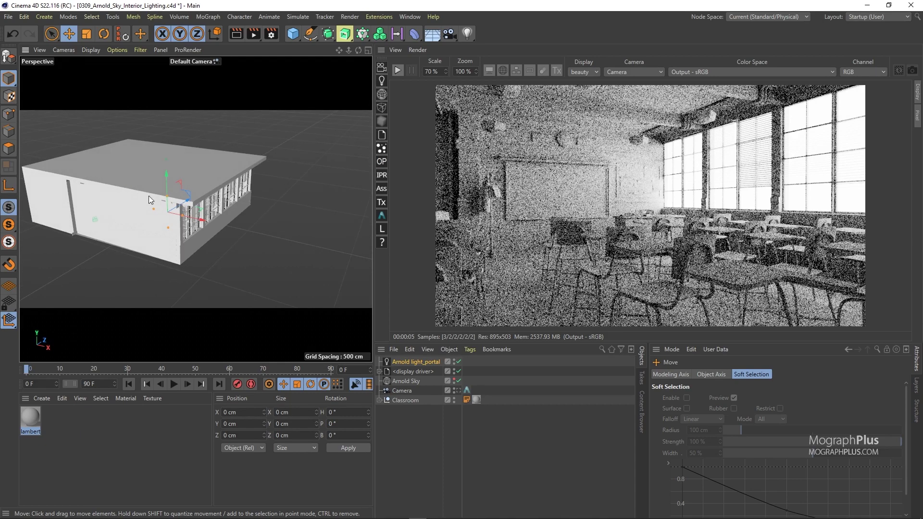
{"action": "left_click_drag", "start_coordinate": [196, 221], "coordinate": [276, 224]}
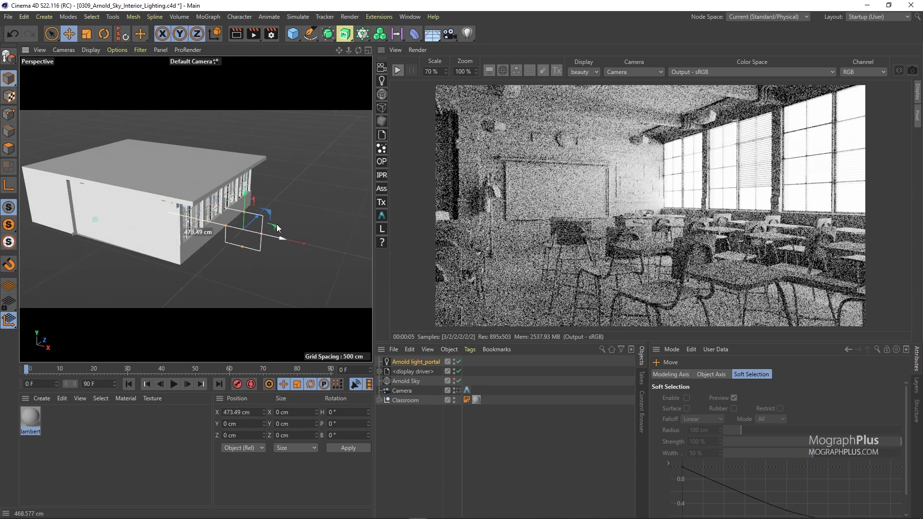
{"action": "left_click", "coordinate": [10, 303]}
{"action": "left_click_drag", "start_coordinate": [290, 235], "coordinate": [302, 237]}
{"action": "left_click_drag", "start_coordinate": [259, 197], "coordinate": [133, 115]}
- Rotate the light portal to a heading of 90° and move it against the windows at about X 378 cm
{"action": "key", "text": "r"}
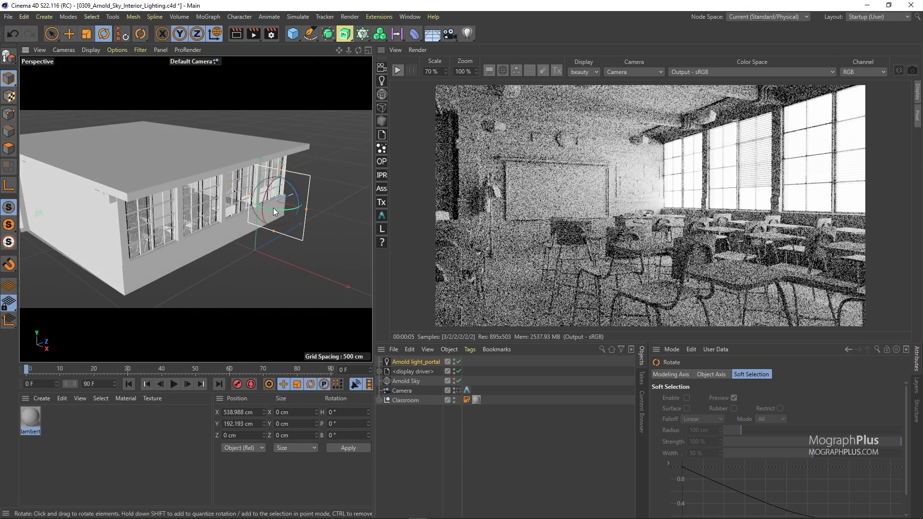
{"action": "left_click_drag", "start_coordinate": [275, 210], "coordinate": [221, 193], "text": "shift"}
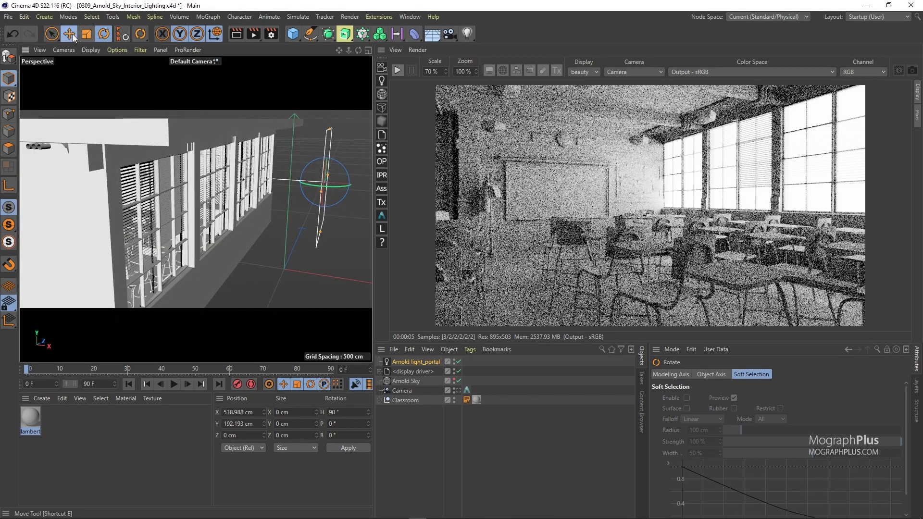
{"action": "left_click", "coordinate": [69, 33]}
{"action": "left_click_drag", "start_coordinate": [332, 181], "coordinate": [302, 195]}
- Resize the light portal to span the whole row of windows, centered at about Y 181 cm and Z -63 cm
{"action": "scroll", "coordinate": [237, 189], "scroll_direction": "up", "scroll_amount": 2}
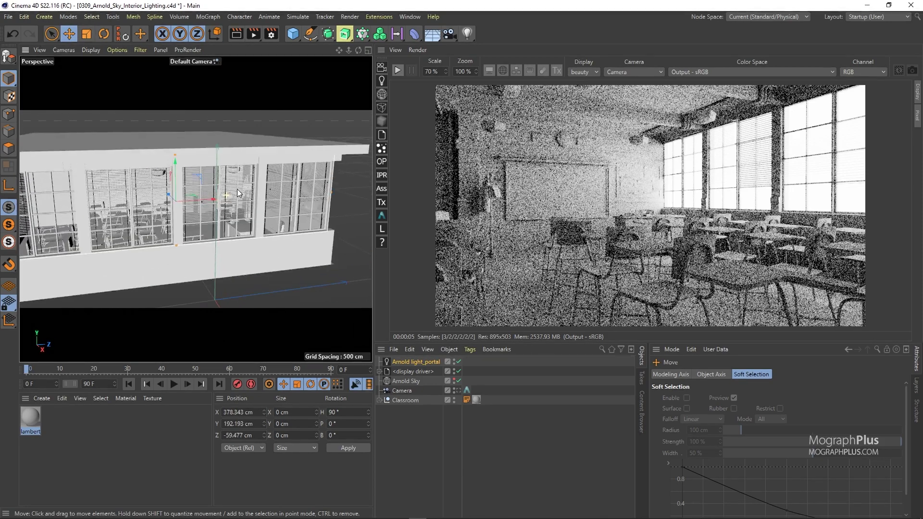
{"action": "left_click_drag", "start_coordinate": [237, 194], "coordinate": [212, 159], "text": "alt"}
{"action": "scroll", "coordinate": [212, 150], "scroll_direction": "down", "scroll_amount": 2}
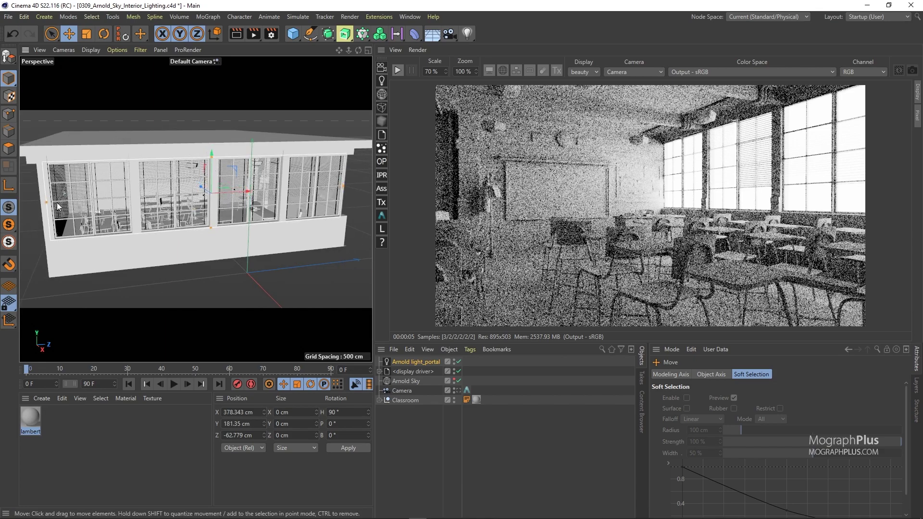
- Fine-tune the light portal's fit over the window openings using the Right view, to about X 380 cm and Z -59 cm
{"action": "scroll", "coordinate": [57, 207], "scroll_direction": "up", "scroll_amount": 10}
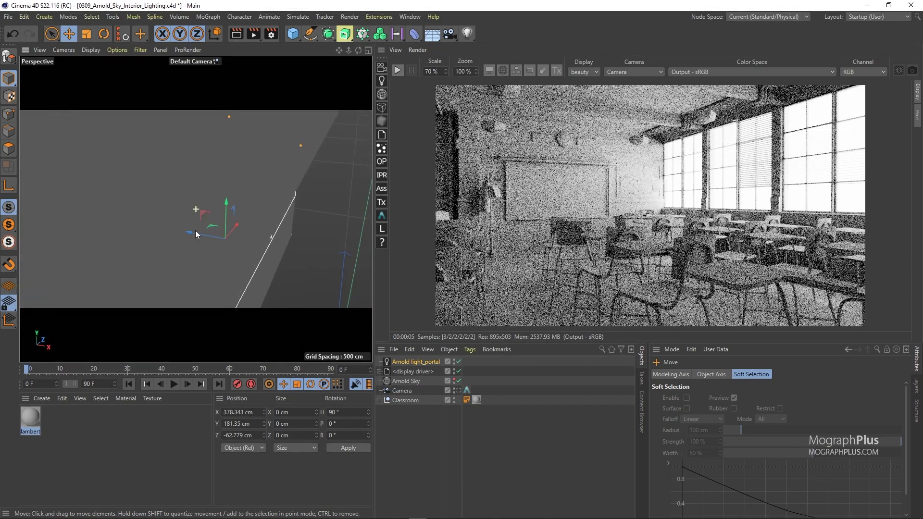
{"action": "scroll", "coordinate": [196, 234], "scroll_direction": "down", "scroll_amount": 5}
{"action": "middle_click", "coordinate": [197, 250]}
{"action": "middle_click", "coordinate": [202, 279]}
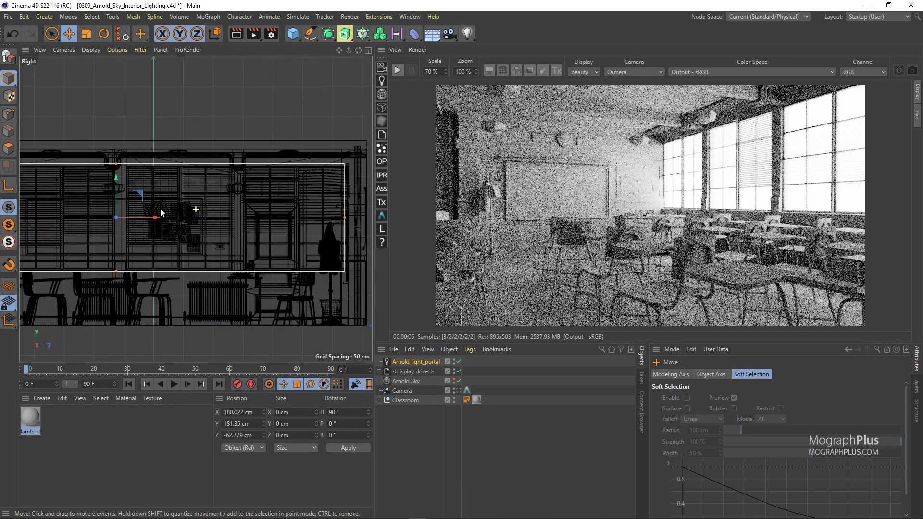
{"action": "scroll", "coordinate": [160, 208], "scroll_direction": "up", "scroll_amount": 3}
{"action": "scroll", "coordinate": [175, 204], "scroll_direction": "down", "scroll_amount": 4}
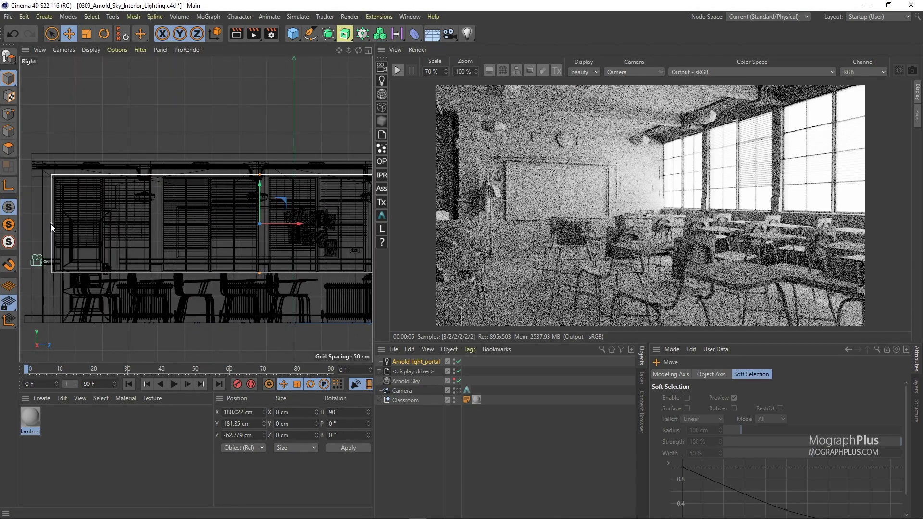
{"action": "left_click_drag", "start_coordinate": [169, 233], "coordinate": [226, 234]}
{"action": "key", "text": "F1"}
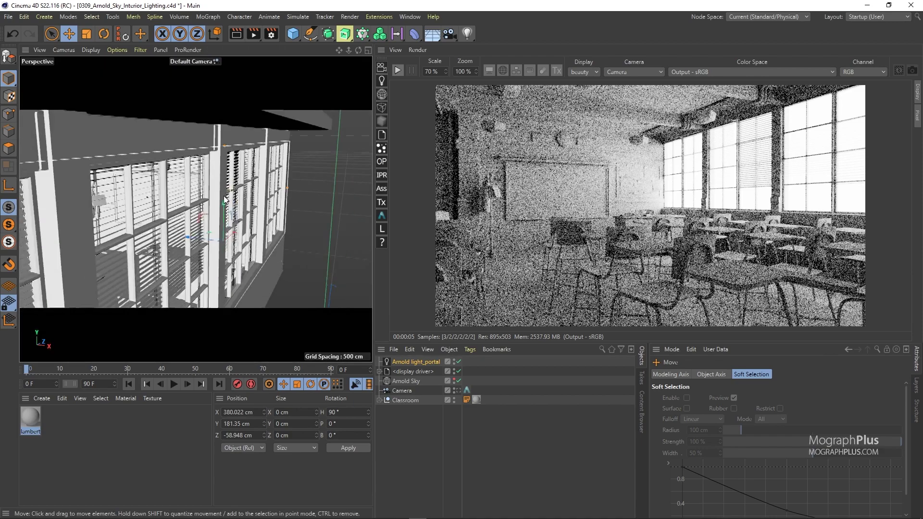
{"action": "scroll", "coordinate": [163, 185], "scroll_direction": "down", "scroll_amount": 6}
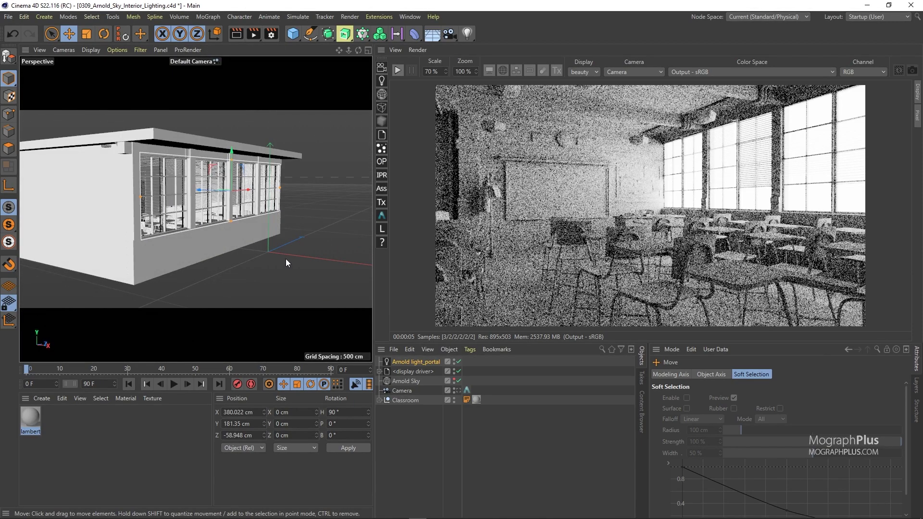
- Return the viewport to the scene camera and take snapshots of the IPR image before and after rendering with the light portal
{"action": "left_click", "coordinate": [456, 390]}
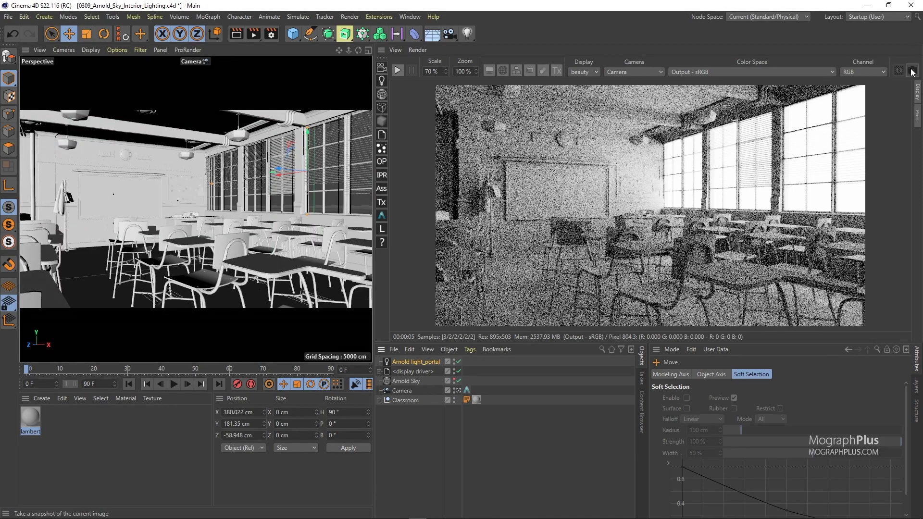
{"action": "left_click", "coordinate": [912, 72]}
{"action": "left_click", "coordinate": [868, 6]}
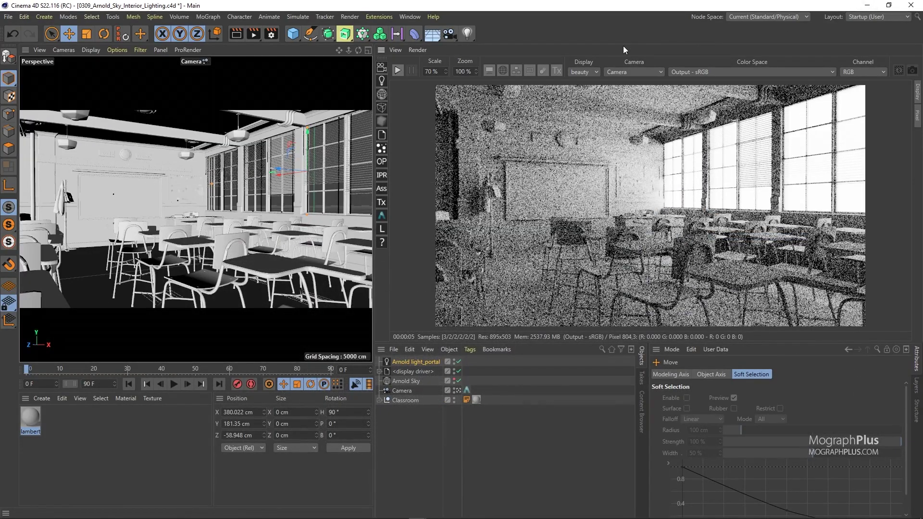
{"action": "left_click", "coordinate": [397, 71]}
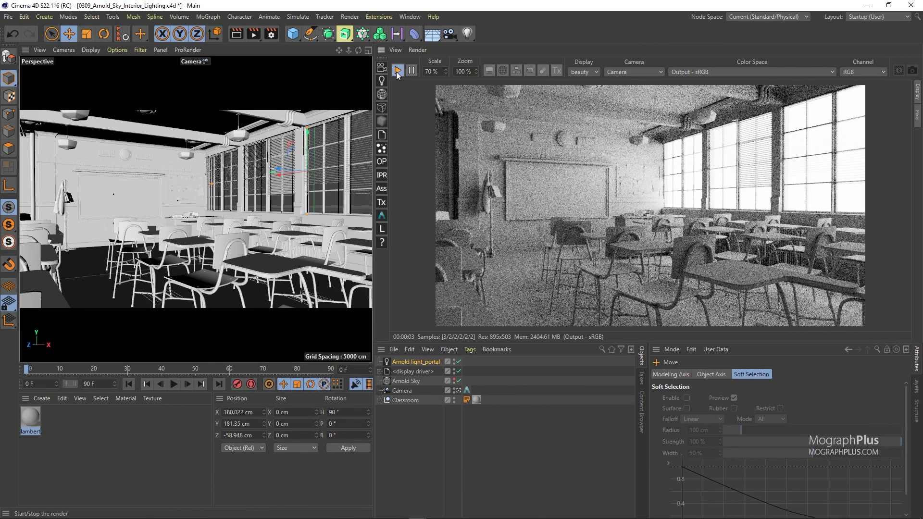
{"action": "left_click", "coordinate": [912, 71]}
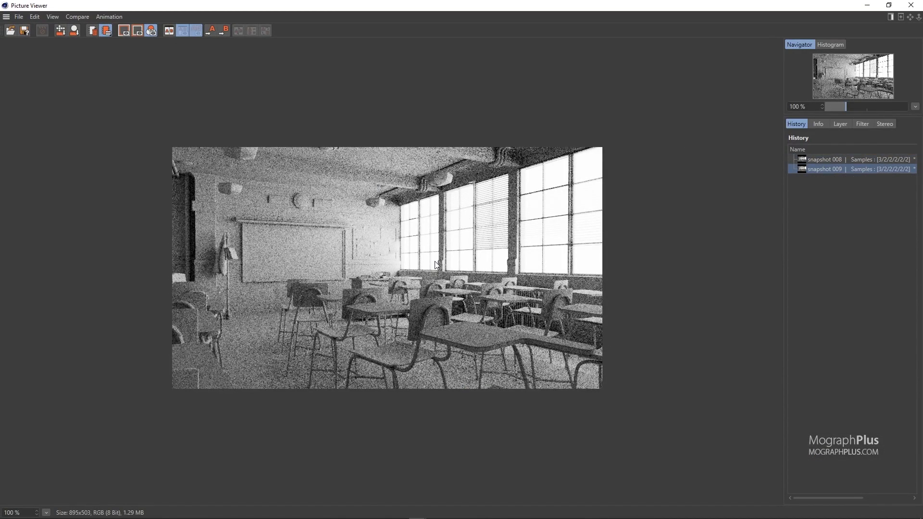
- Compare the noise in snapshots 008 and 009 in the Picture Viewer, also at 150% zoom, and close the viewer
{"action": "key", "text": "Up"}
{"action": "left_click", "coordinate": [829, 170]}
{"action": "left_click", "coordinate": [825, 161]}
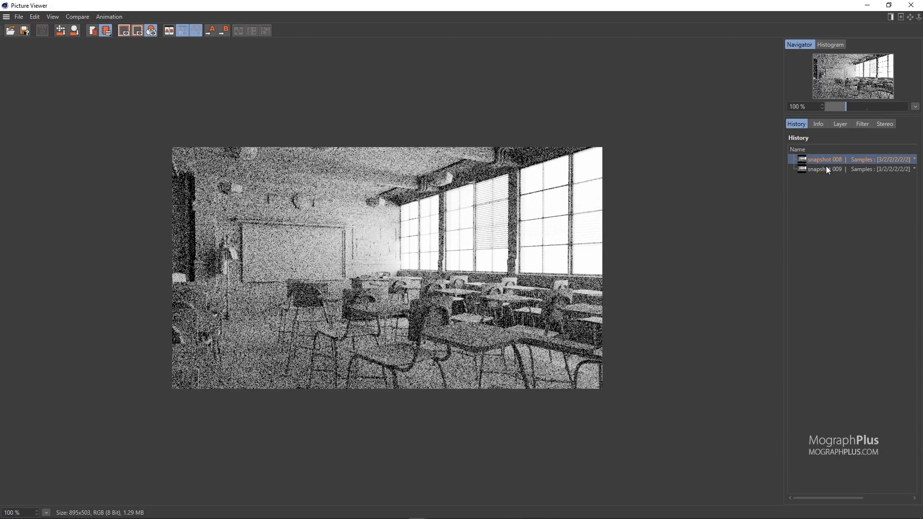
{"action": "left_click", "coordinate": [826, 169]}
{"action": "key", "text": "Up"}
{"action": "key", "text": "Down"}
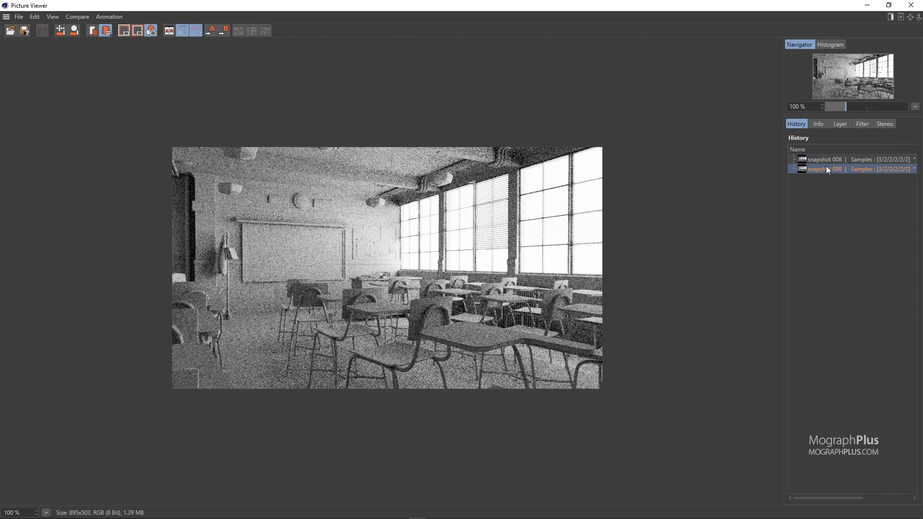
{"action": "key", "text": "Up"}
{"action": "key", "text": "Down"}
{"action": "key", "text": "Up"}
{"action": "key", "text": "Down"}
{"action": "scroll", "coordinate": [390, 291], "scroll_direction": "up", "scroll_amount": 2}
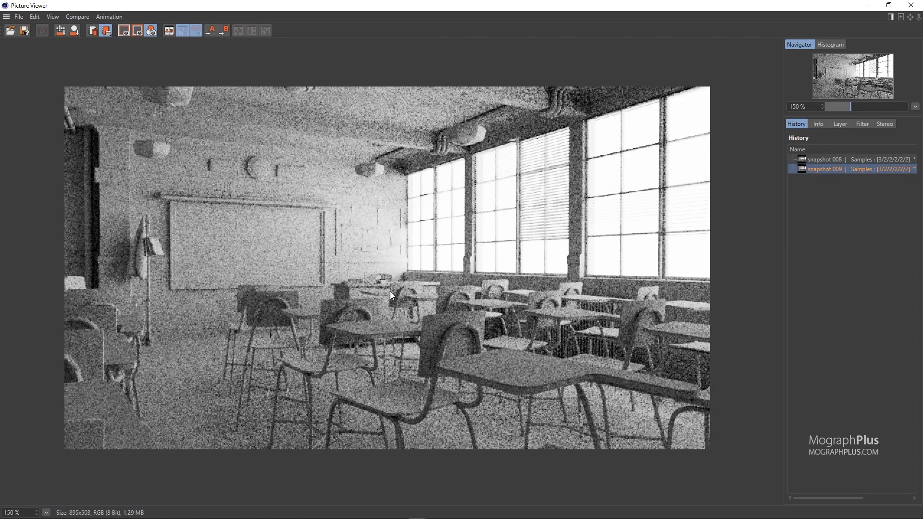
{"action": "left_click", "coordinate": [833, 160]}
{"action": "key", "text": "Down"}
{"action": "key", "text": "Up"}
{"action": "key", "text": "Down"}
{"action": "key", "text": "Up"}
{"action": "key", "text": "Down"}
{"action": "key", "text": "Up"}
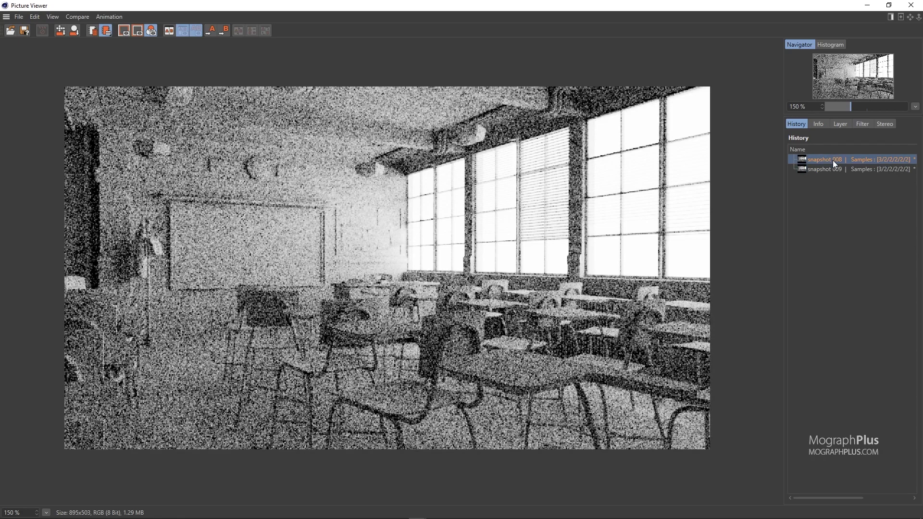
{"action": "key", "text": "Down"}
{"action": "left_click", "coordinate": [911, 6]}
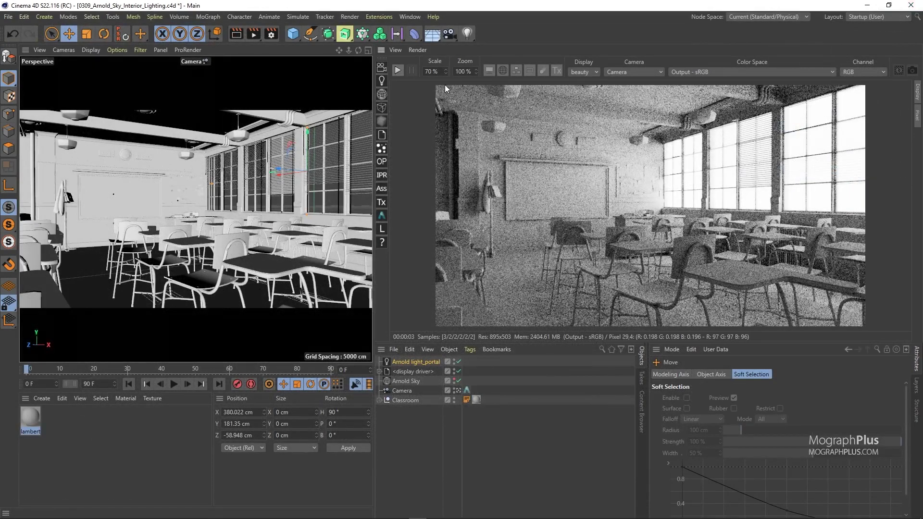
- Restart the IPR render and display the diffuse_direct pass
{"action": "left_click", "coordinate": [395, 71]}
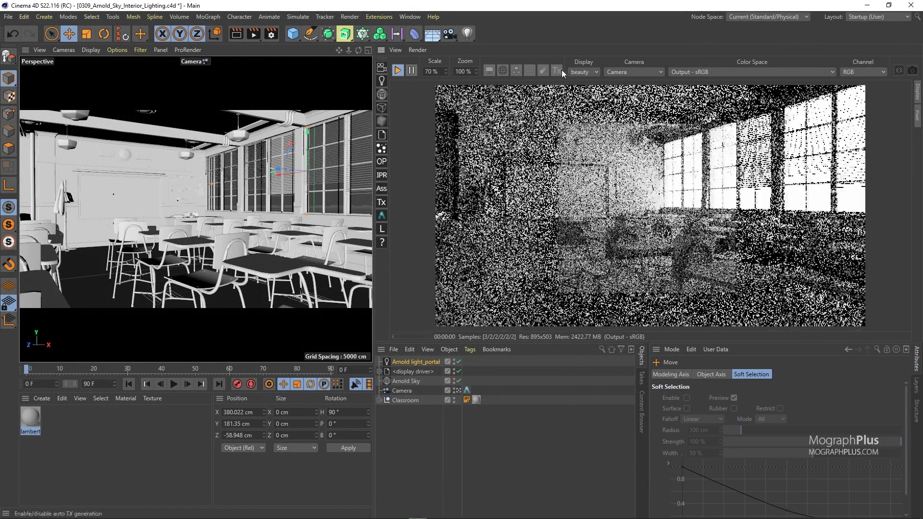
{"action": "left_click", "coordinate": [581, 72]}
{"action": "left_click", "coordinate": [604, 99]}
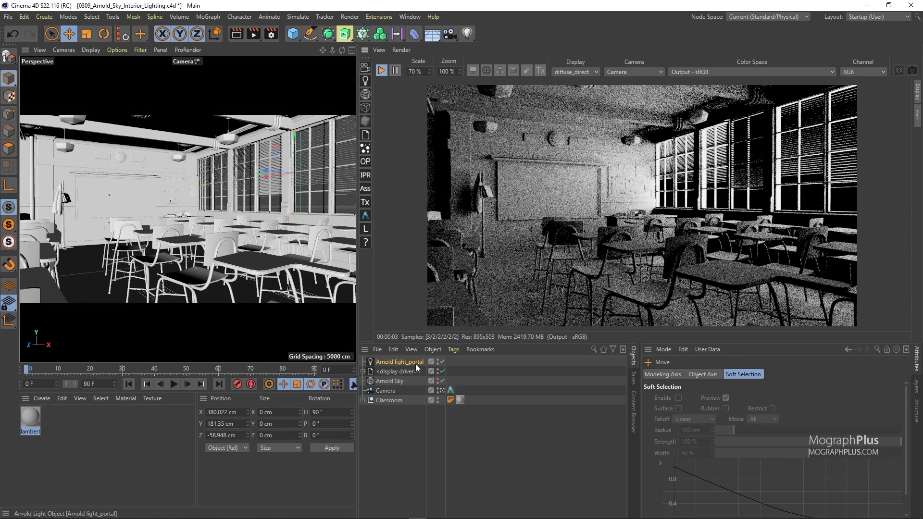
- Set the Arnold Sky's samples to 5
{"action": "left_click", "coordinate": [404, 381]}
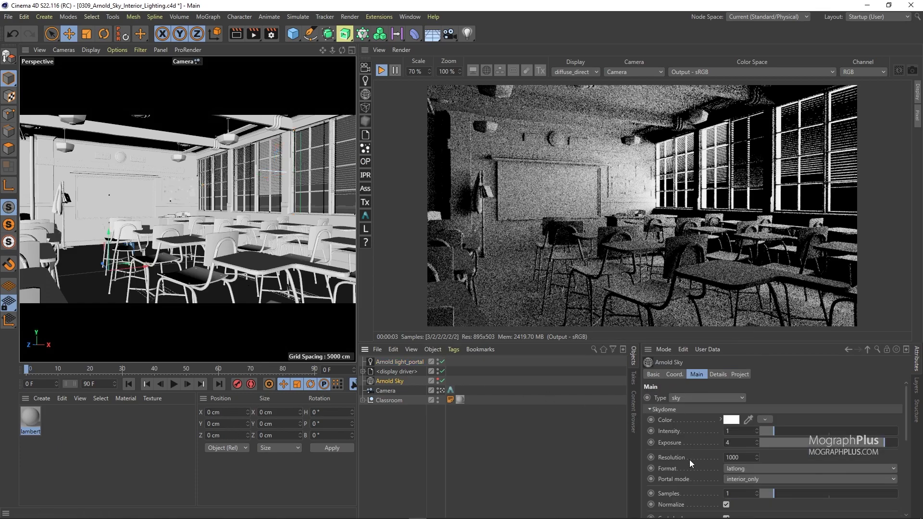
{"action": "scroll", "coordinate": [694, 428], "scroll_direction": "down", "scroll_amount": 2}
{"action": "key", "text": "Return"}
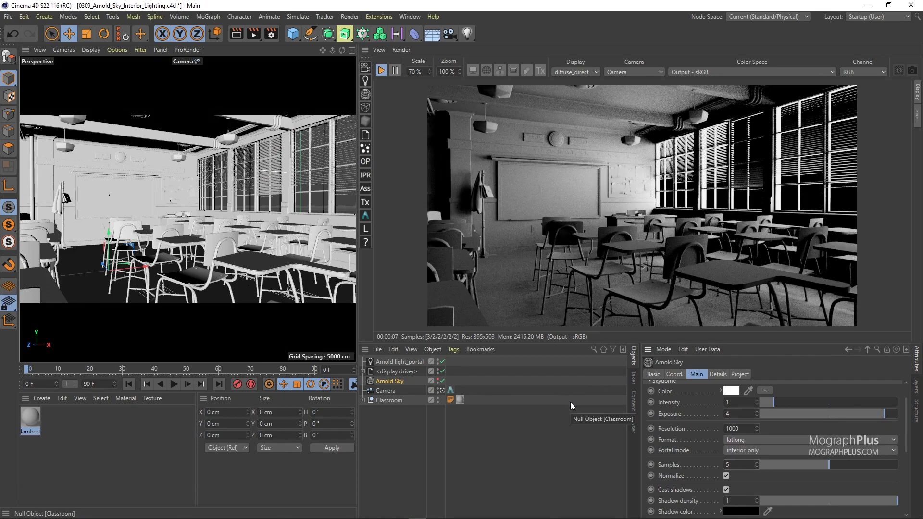
- Inspect the noise in the diffuse_indirect pass of the IPR image and return to the beauty display
{"action": "left_click", "coordinate": [564, 73]}
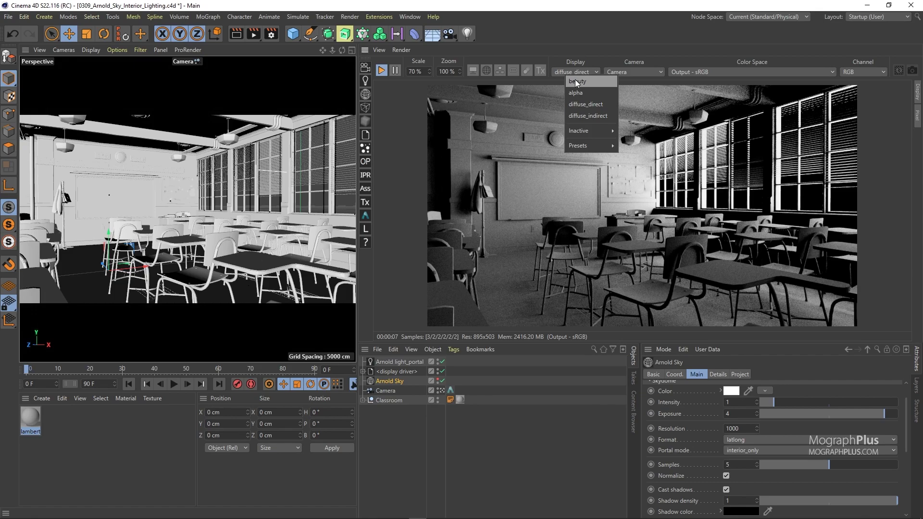
{"action": "left_click", "coordinate": [589, 115]}
{"action": "left_click", "coordinate": [565, 74]}
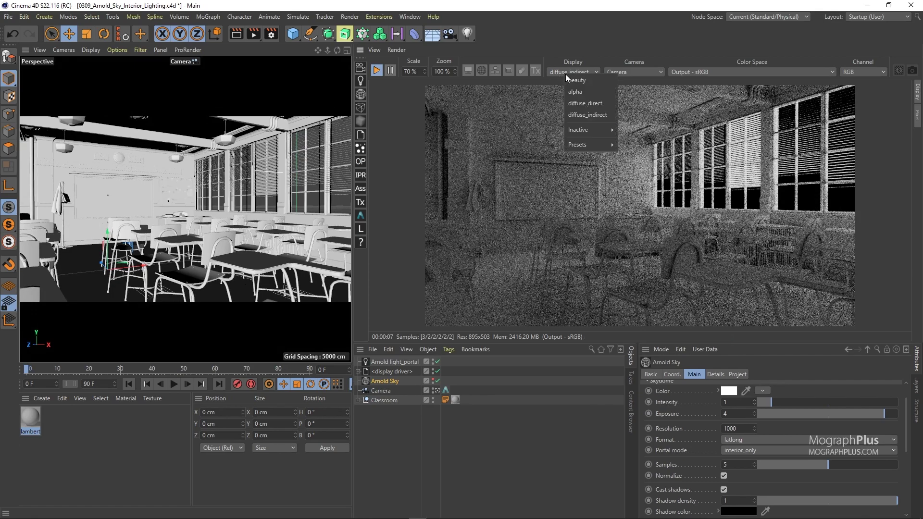
{"action": "left_click", "coordinate": [570, 80]}
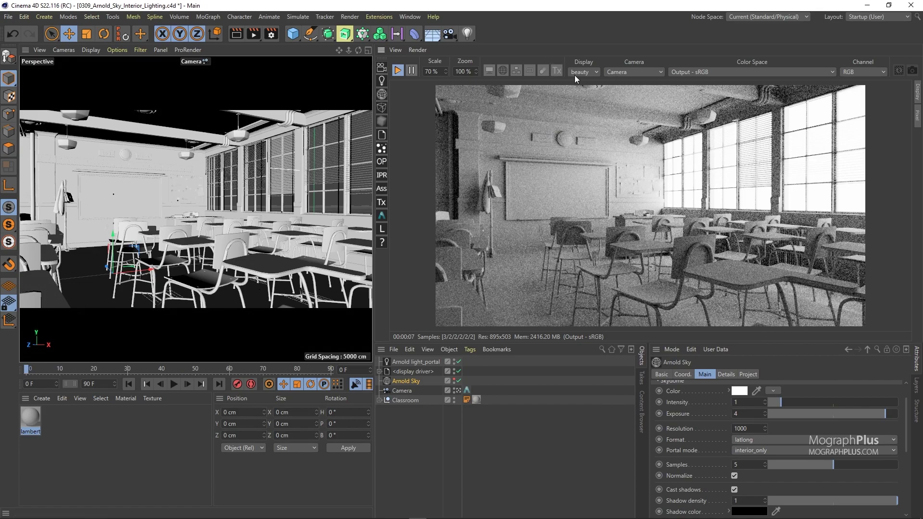
- Set the Diffuse ray depth to 3 in the Arnold render settings, keeping the IPR image in view
{"action": "left_click", "coordinate": [273, 36]}
{"action": "left_click_drag", "start_coordinate": [414, 36], "coordinate": [133, 59]}
{"action": "left_click", "coordinate": [120, 92]}
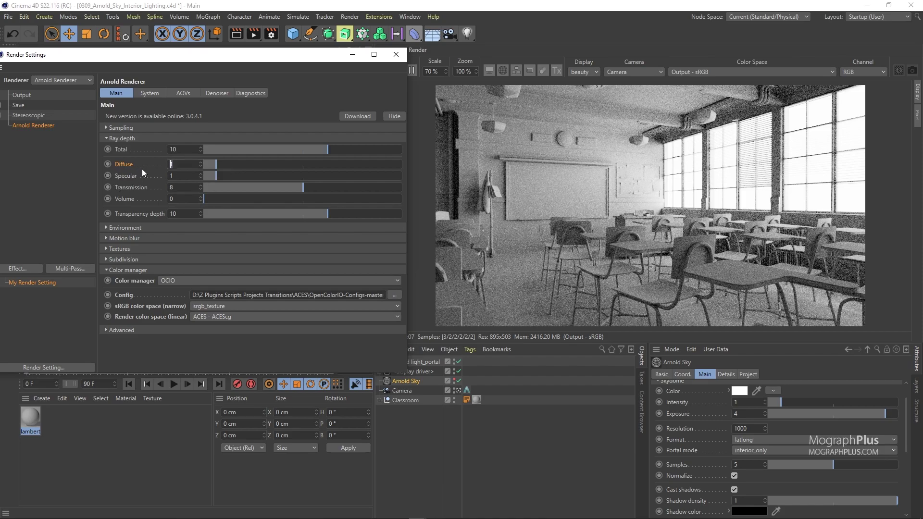
{"action": "type", "text": "3"}
{"action": "key", "text": "Return"}
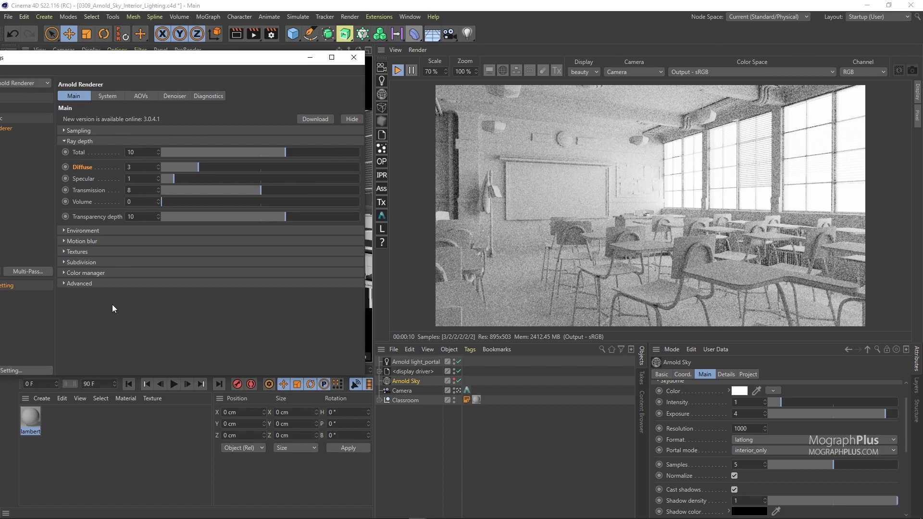
- Examine the diffuse_indirect and diffuse_direct passes with the added light bounces and return to the beauty display
{"action": "left_click", "coordinate": [583, 72]}
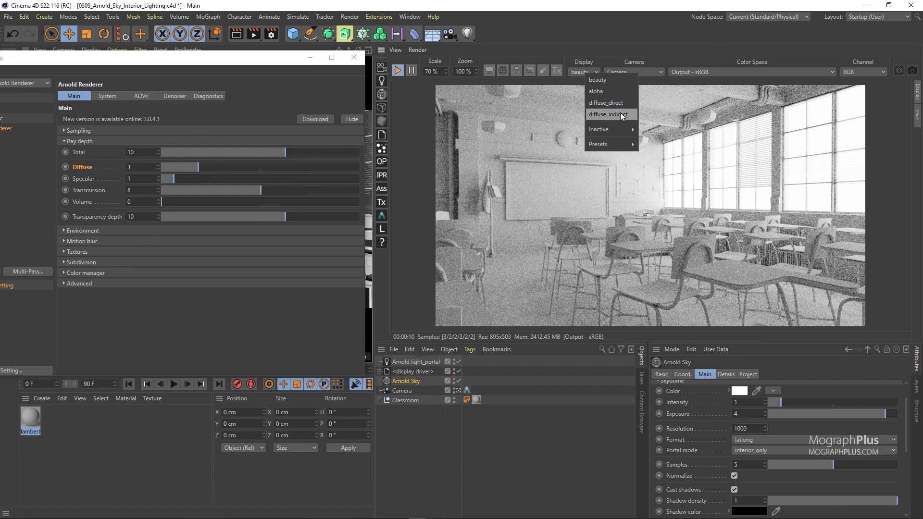
{"action": "left_click", "coordinate": [621, 114]}
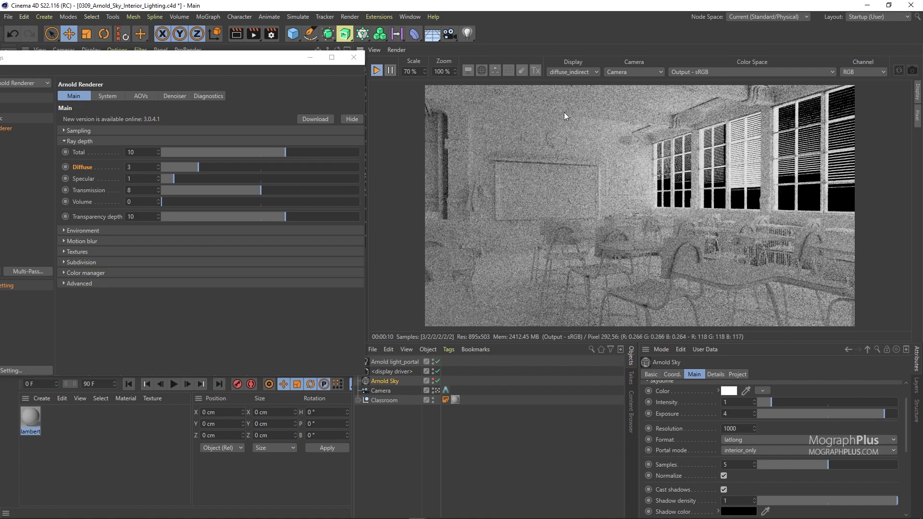
{"action": "left_click", "coordinate": [563, 72]}
{"action": "left_click", "coordinate": [581, 99]}
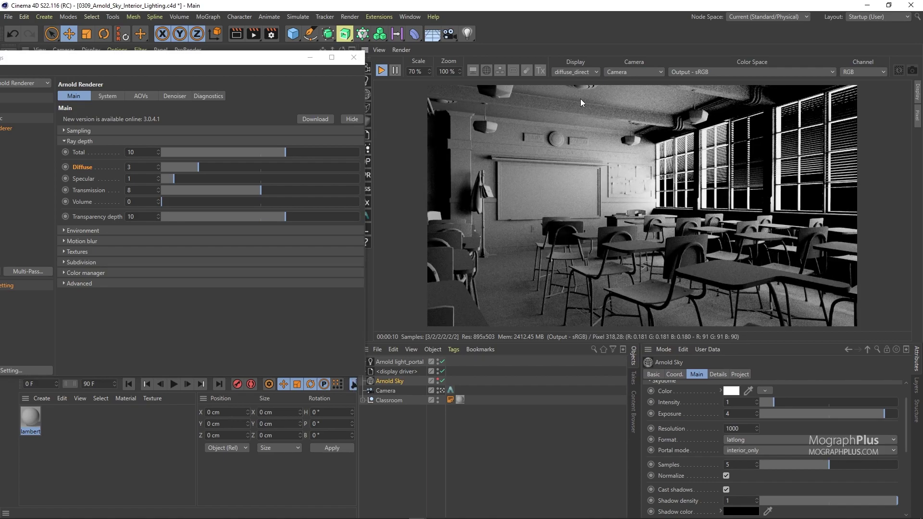
{"action": "left_click", "coordinate": [574, 72]}
{"action": "left_click", "coordinate": [584, 78]}
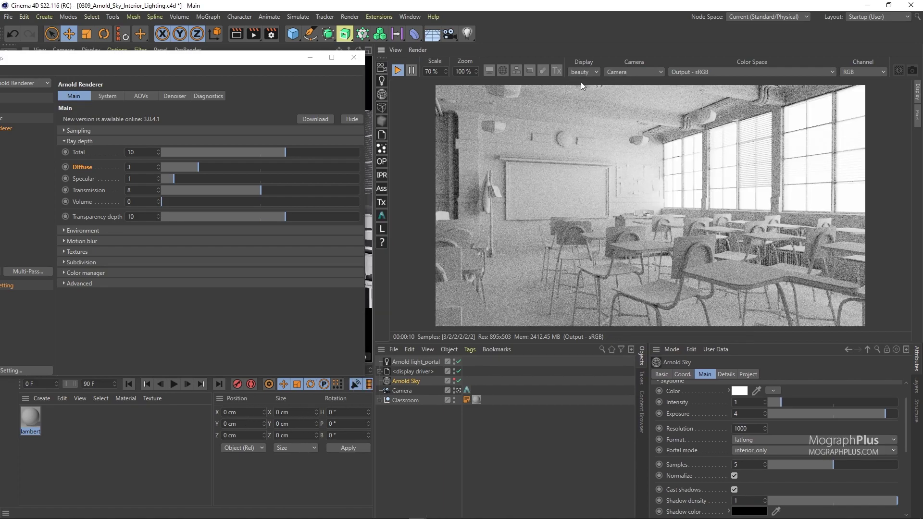
- Review the Arnold sampling settings, collapse the Sampling and Ray depth groups, and close the render settings
{"action": "left_click", "coordinate": [77, 131]}
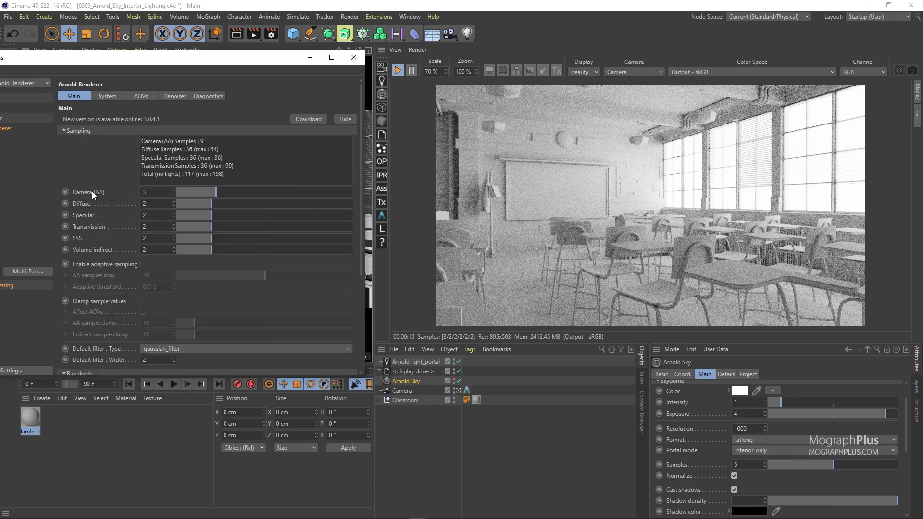
{"action": "left_click", "coordinate": [98, 131]}
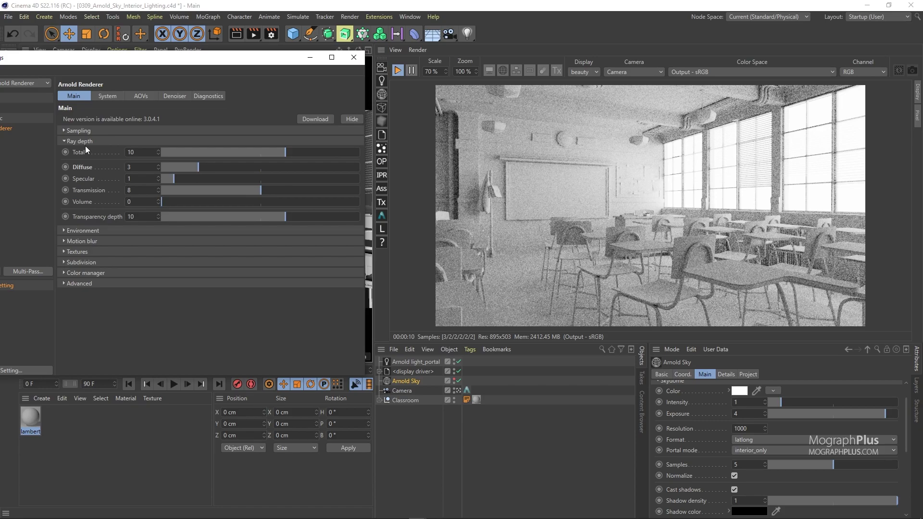
{"action": "left_click", "coordinate": [96, 140]}
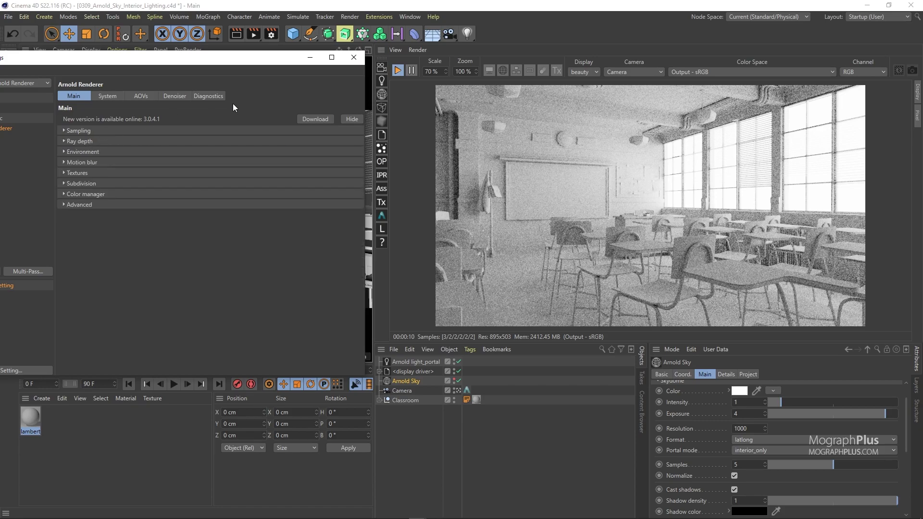
{"action": "left_click", "coordinate": [353, 57]}
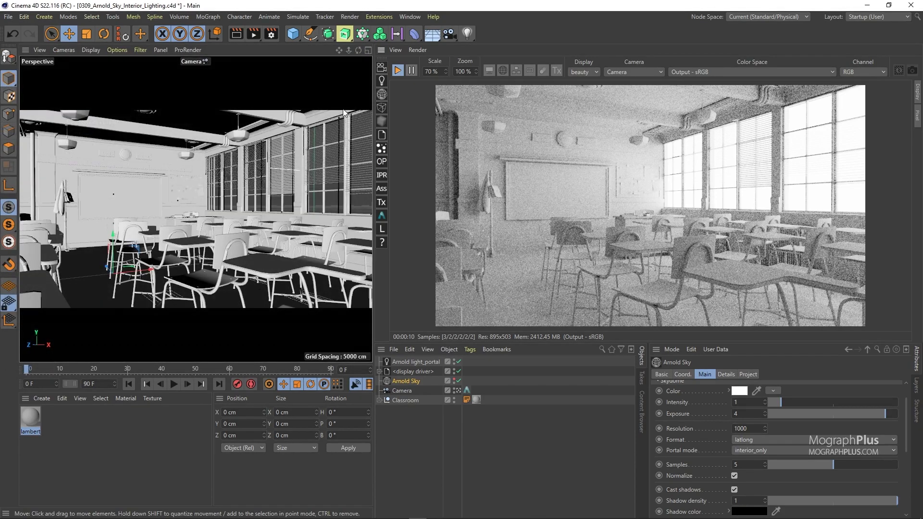
- Add an Arnold distant_light to the scene and move it to about X 62 cm and Y 116 cm
{"action": "left_click", "coordinate": [376, 17]}
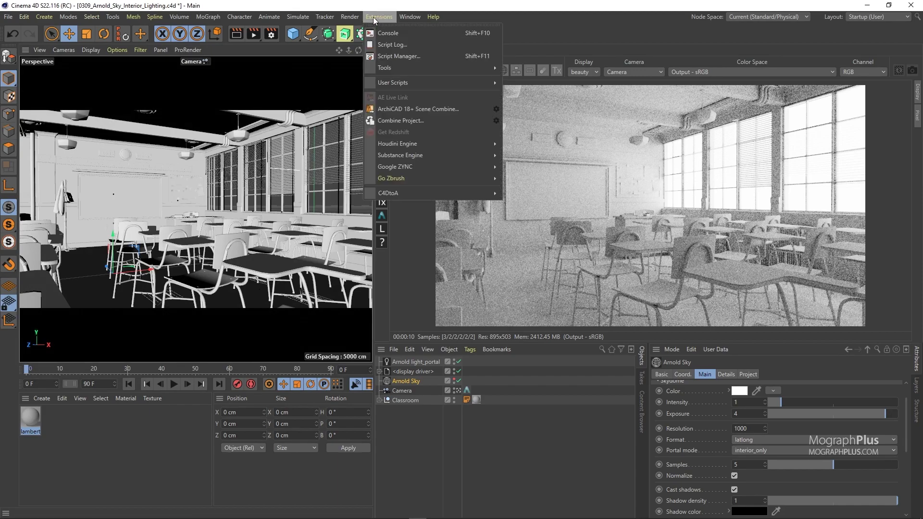
{"action": "mouse_move", "coordinate": [434, 192]}
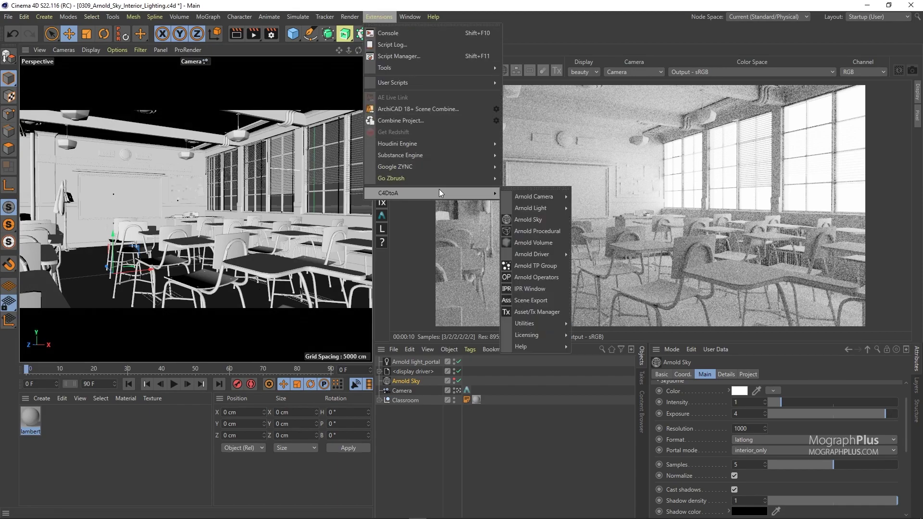
{"action": "mouse_move", "coordinate": [546, 206]}
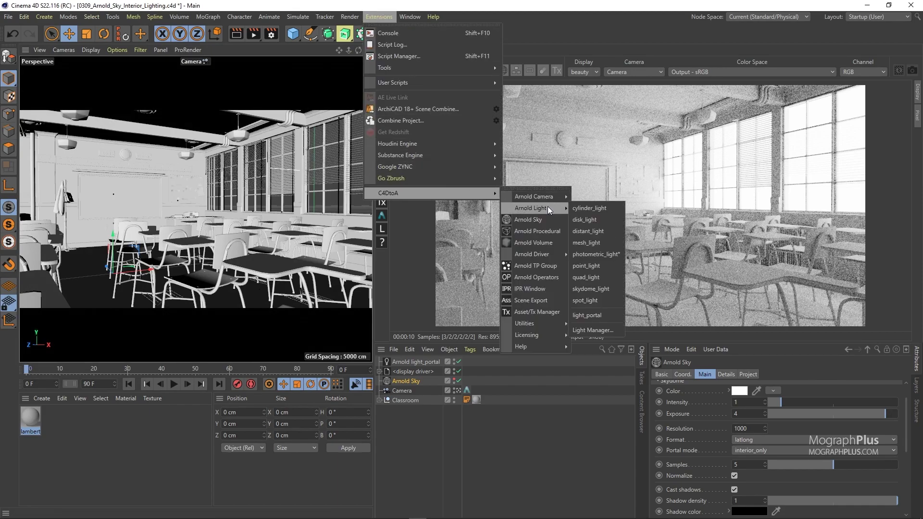
{"action": "left_click", "coordinate": [604, 234]}
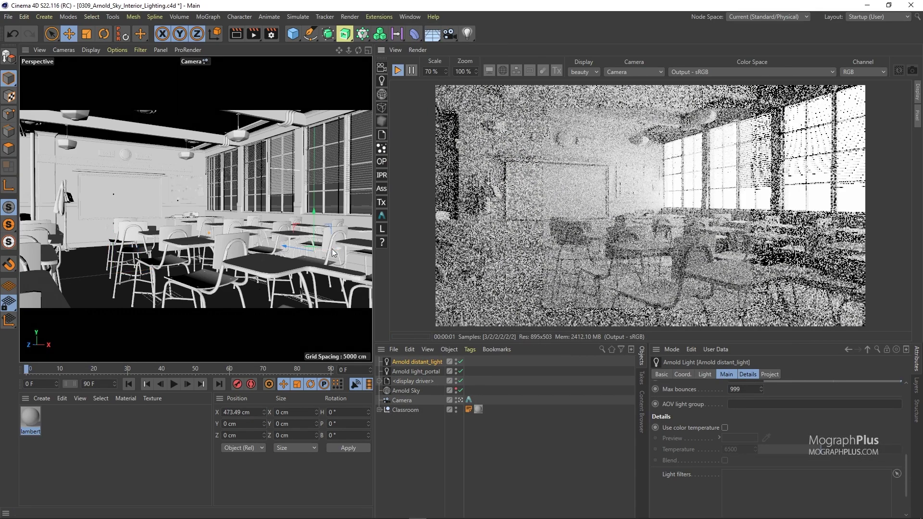
{"action": "left_click_drag", "start_coordinate": [332, 249], "coordinate": [145, 163]}
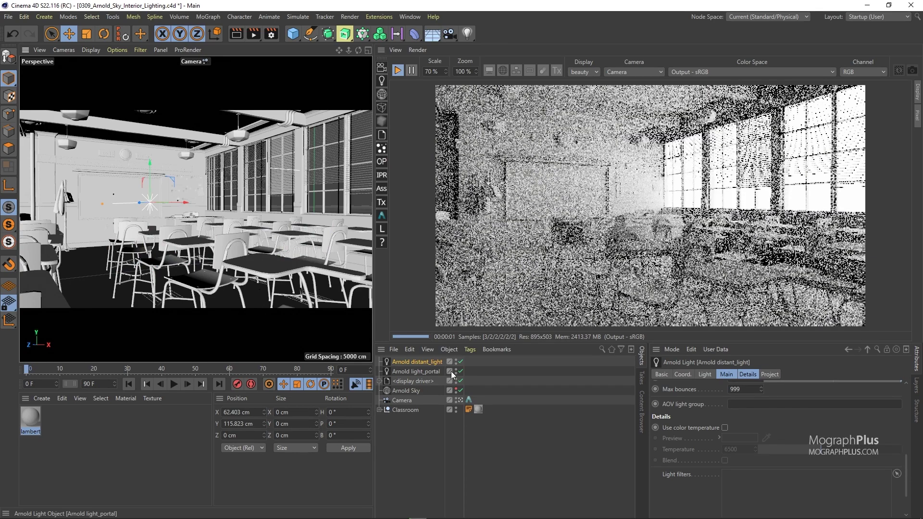
- Set the distant light's exposure to 6
{"action": "left_click", "coordinate": [723, 375]}
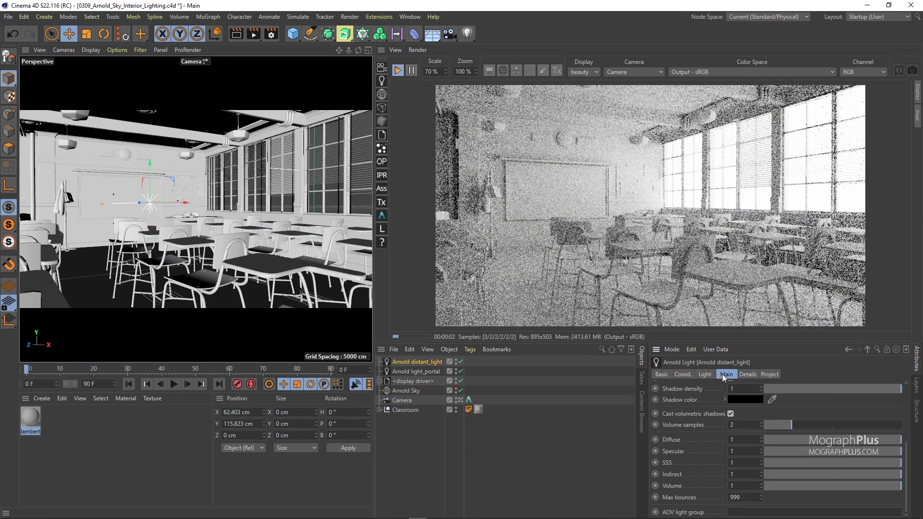
{"action": "scroll", "coordinate": [724, 465], "scroll_direction": "up", "scroll_amount": 4}
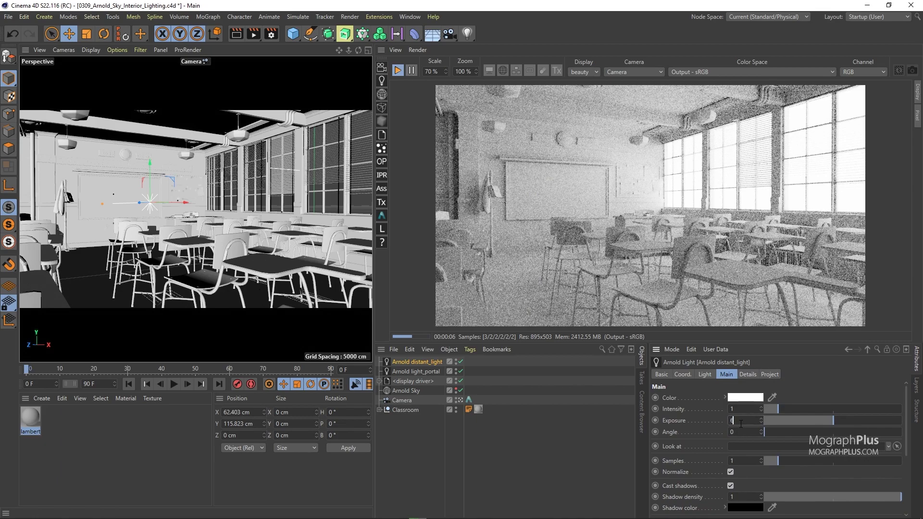
{"action": "key", "text": "Return"}
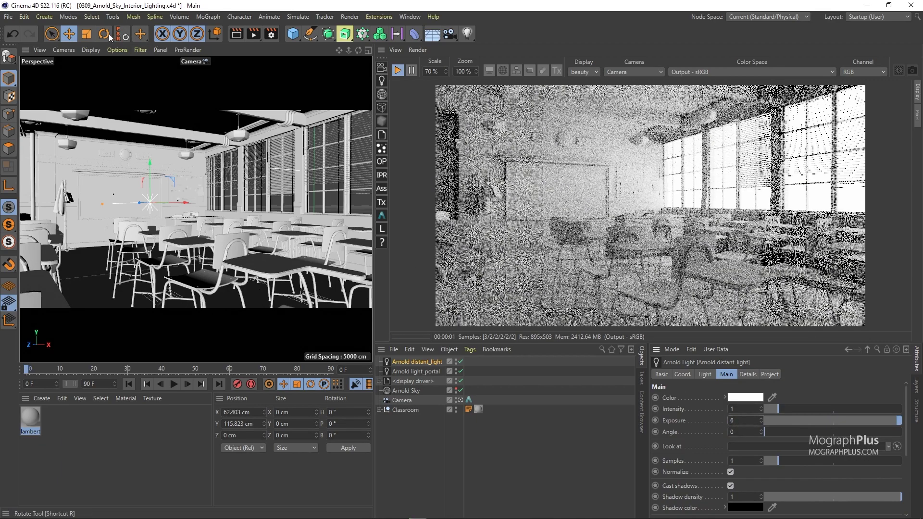
- Rotate the distant light to shine through the windows, with a heading of 45° and a pitch of -18°
{"action": "left_click", "coordinate": [104, 34]}
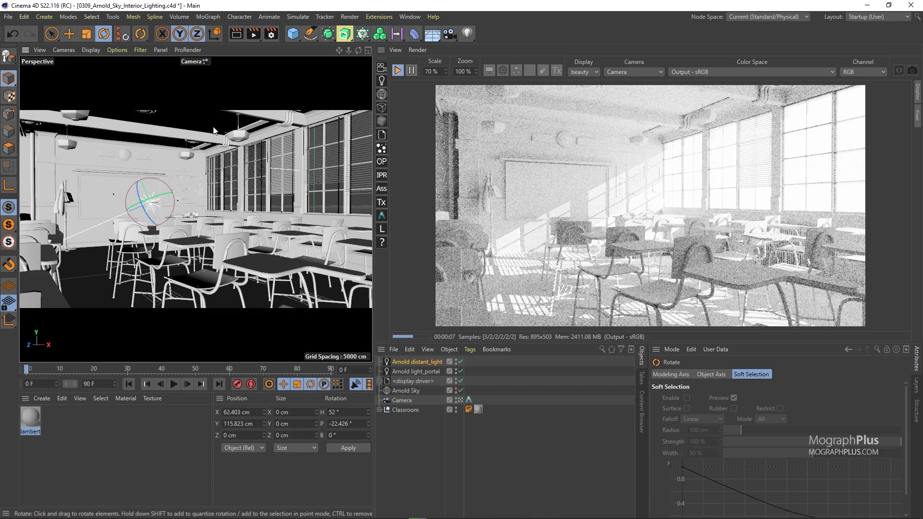
{"action": "left_click", "coordinate": [418, 362]}
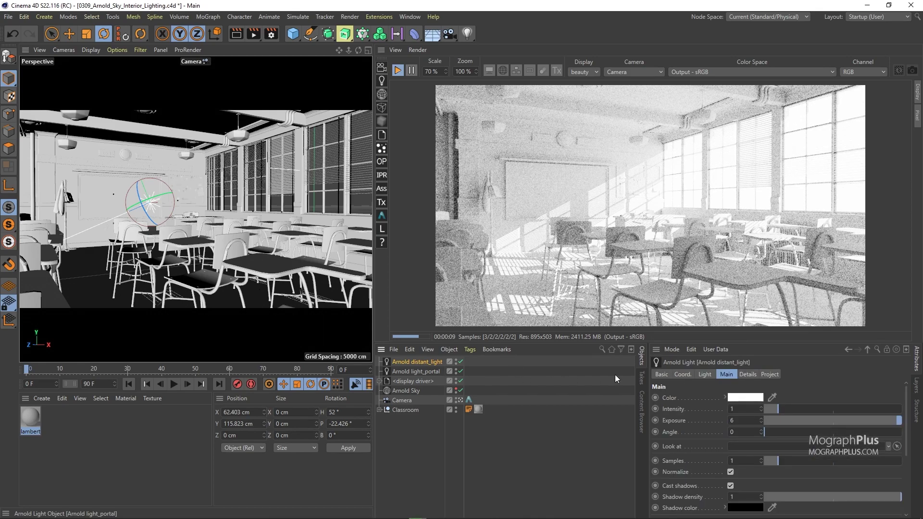
{"action": "left_click", "coordinate": [683, 375]}
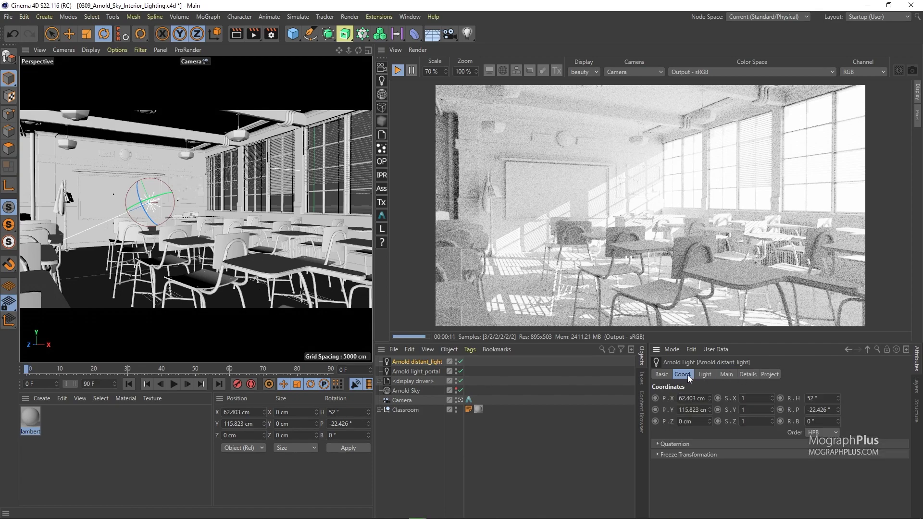
{"action": "double_click", "coordinate": [819, 398]}
{"action": "type", "text": "45"}
{"action": "double_click", "coordinate": [820, 410]}
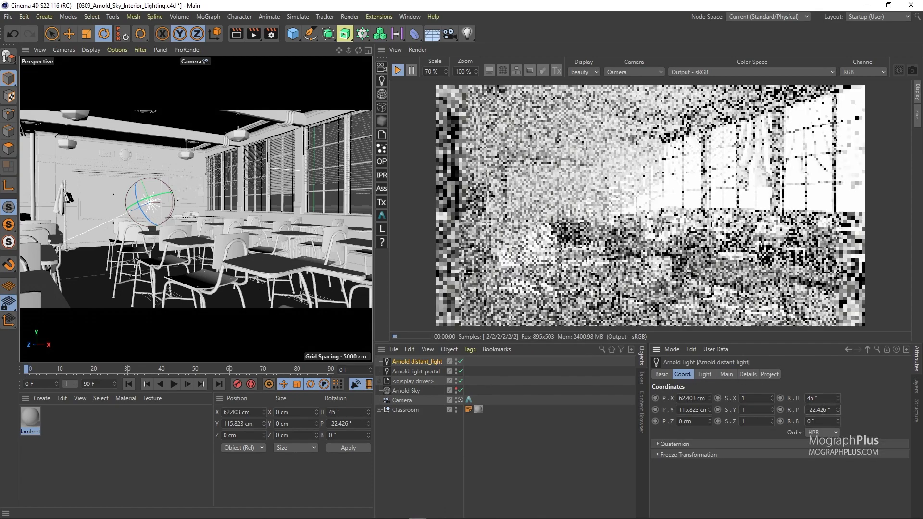
{"action": "type", "text": "-18"}
{"action": "key", "text": "Return"}
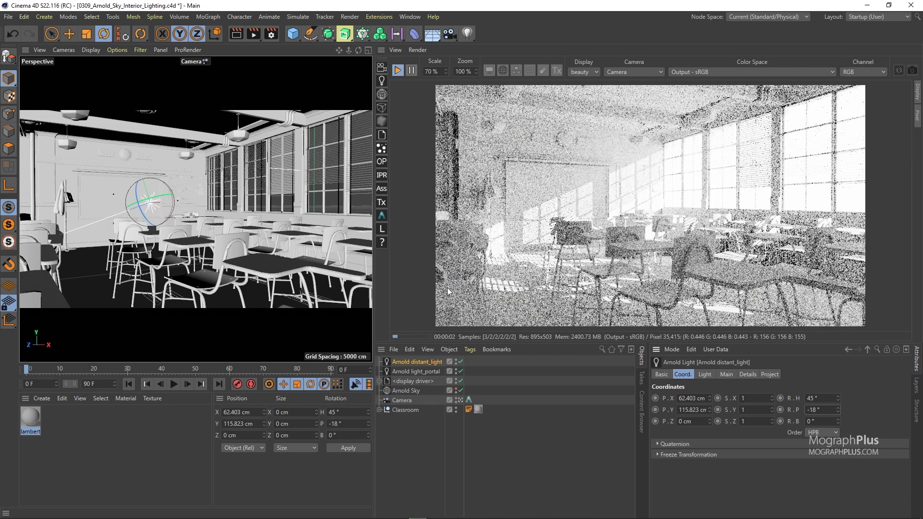
- Soften the distant light's shadows with an angle of 0.51 and set its samples to 4
{"action": "left_click", "coordinate": [709, 374]}
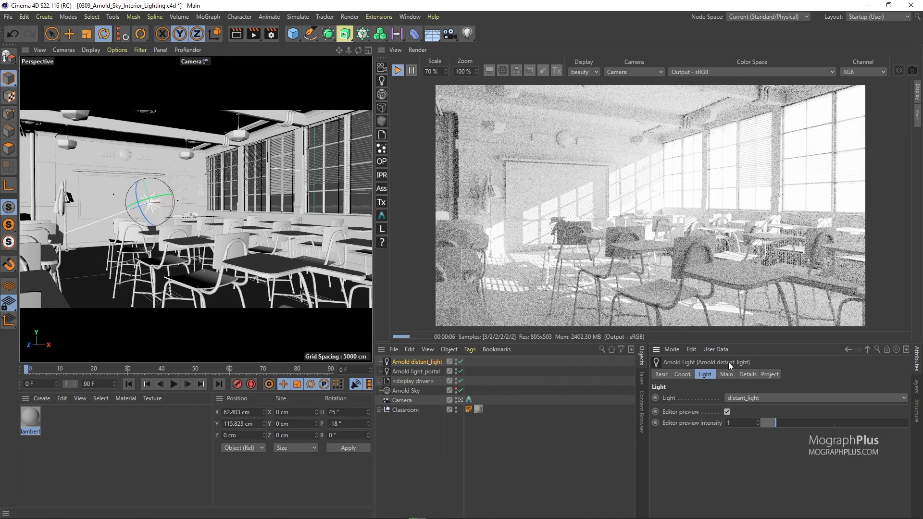
{"action": "left_click", "coordinate": [726, 374]}
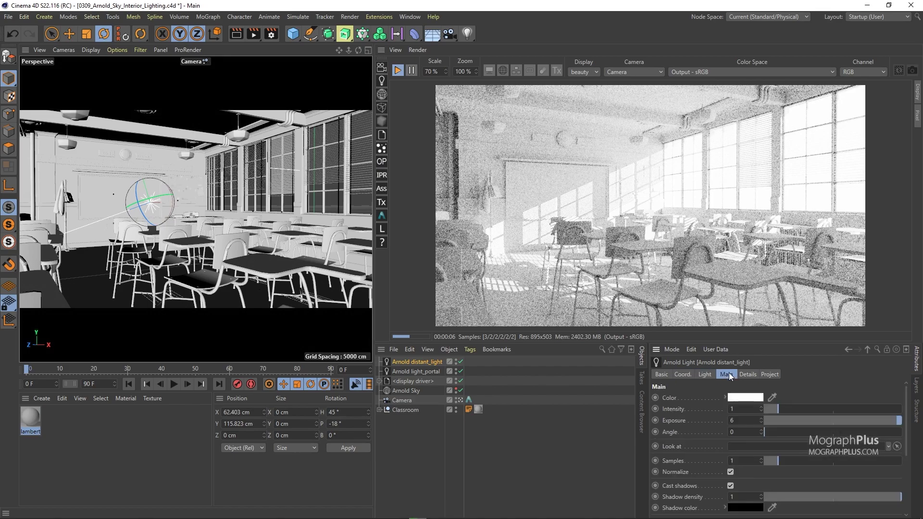
{"action": "left_click", "coordinate": [744, 435]}
{"action": "type", "text": ".51"}
{"action": "key", "text": "Return"}
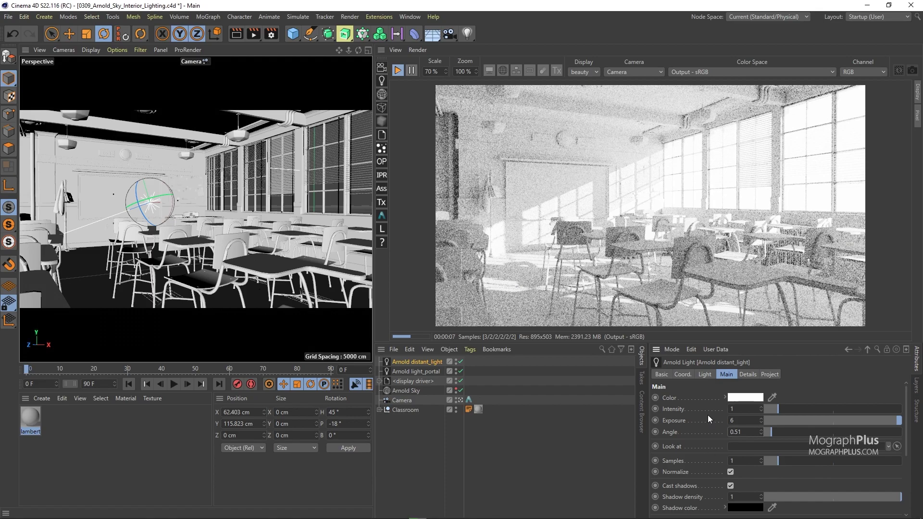
{"action": "scroll", "coordinate": [701, 427], "scroll_direction": "down", "scroll_amount": 1}
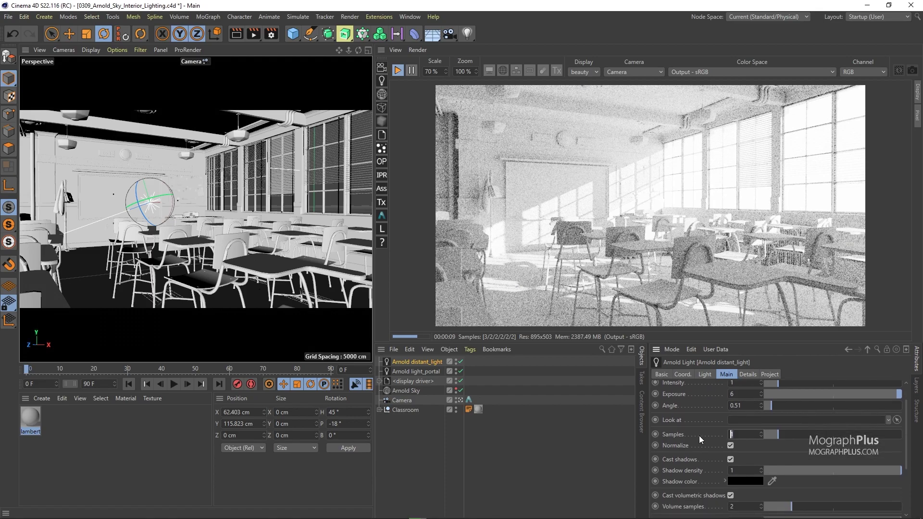
{"action": "type", "text": "4"}
{"action": "key", "text": "Return"}
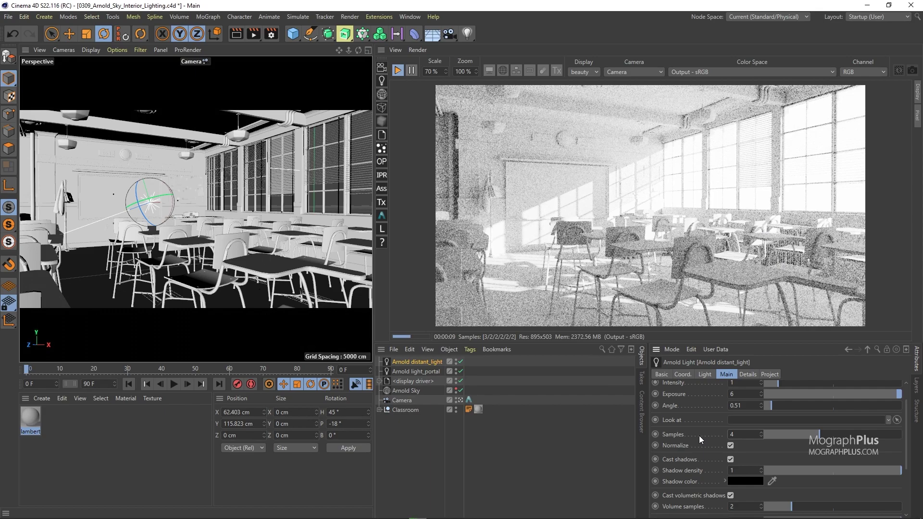
- Enable colour temperature on the distant light and set it to 4500
{"action": "left_click", "coordinate": [747, 375]}
{"action": "left_click", "coordinate": [724, 398]}
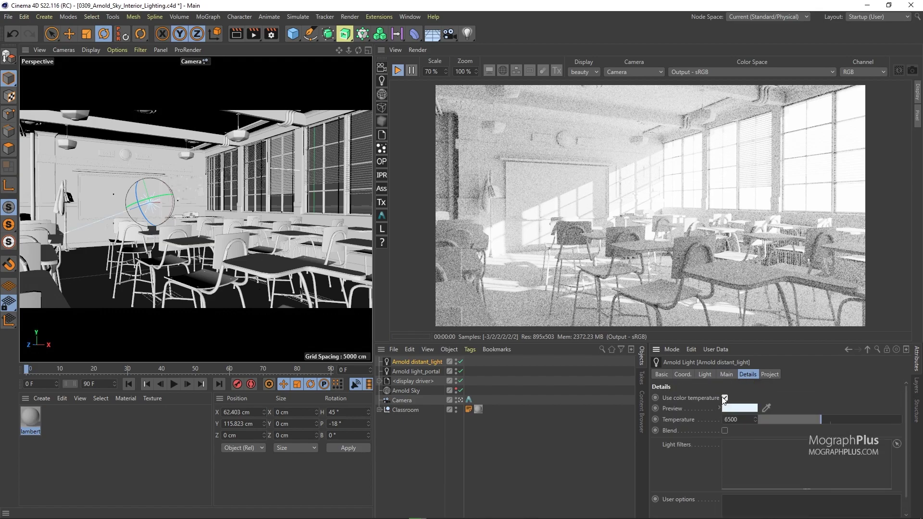
{"action": "left_click", "coordinate": [735, 419]}
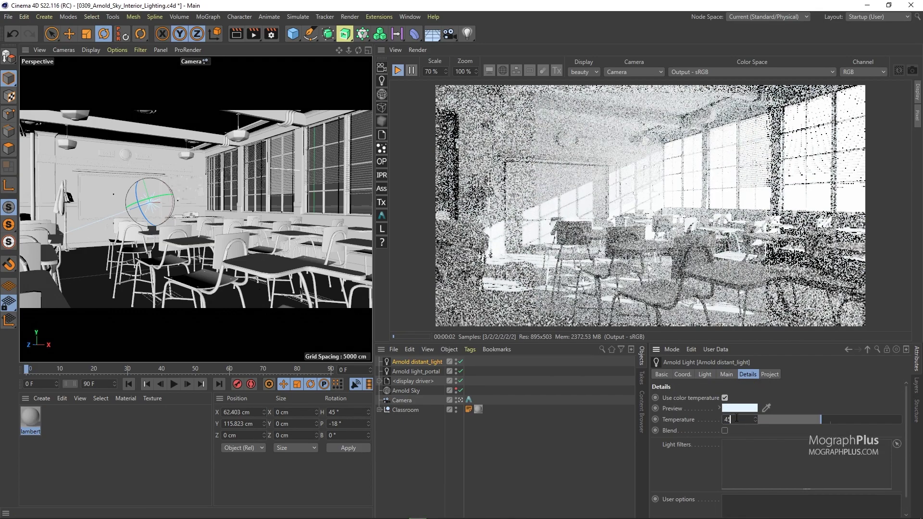
{"action": "type", "text": "4500"}
{"action": "key", "text": "Return"}
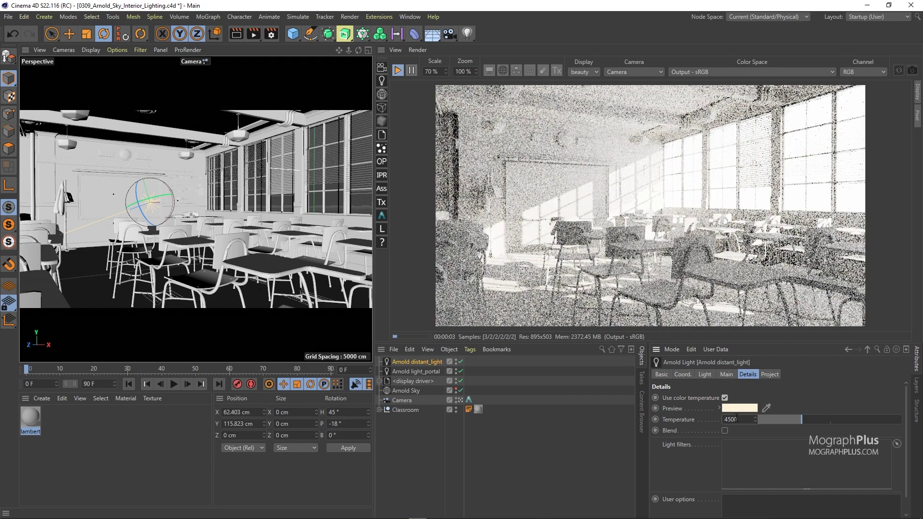
- Try a much warmer colour temperature of about 1179 on the distant light and return it to 4500
{"action": "left_click_drag", "start_coordinate": [785, 417], "coordinate": [768, 420]}
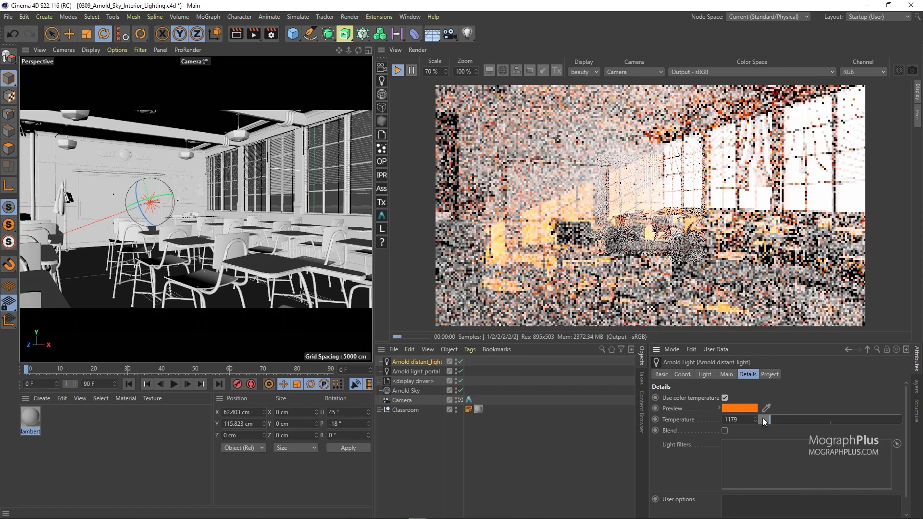
{"action": "double_click", "coordinate": [738, 419]}
{"action": "type", "text": "4500"}
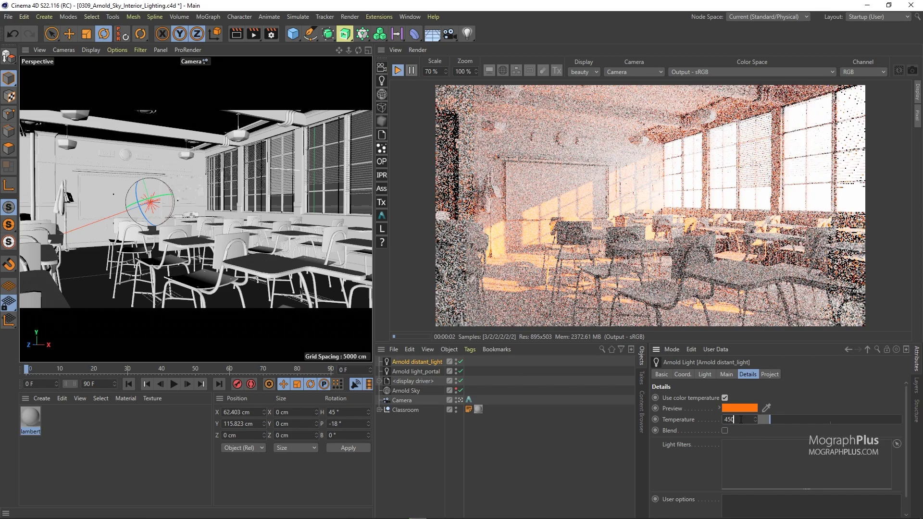
{"action": "key", "text": "Return"}
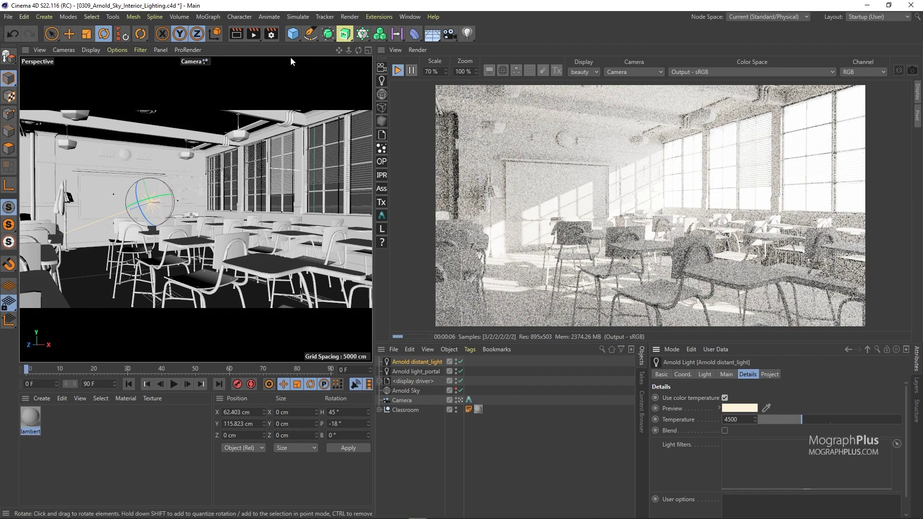
- Open the Arnold renderer's sampling settings and inspect the lambert material's shader settings
{"action": "left_click", "coordinate": [271, 33]}
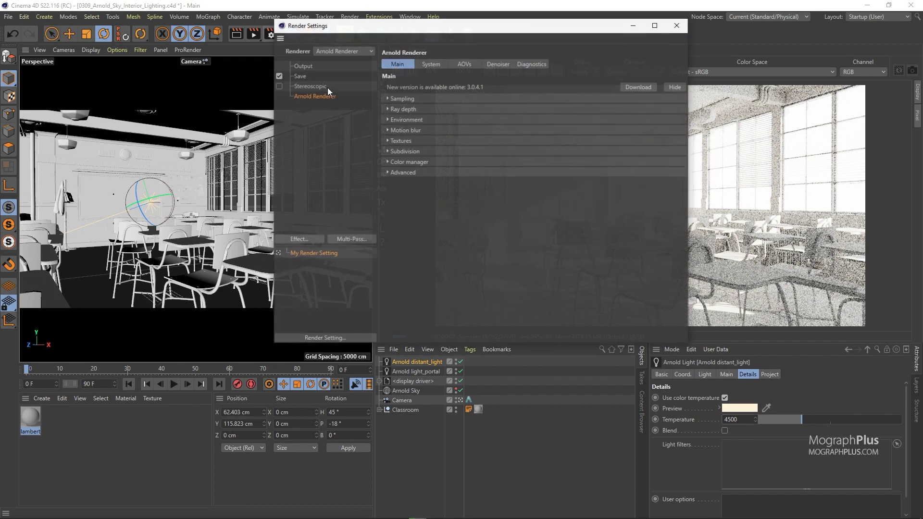
{"action": "left_click", "coordinate": [408, 98]}
{"action": "left_click_drag", "start_coordinate": [442, 29], "coordinate": [188, 46]}
{"action": "double_click", "coordinate": [29, 414]}
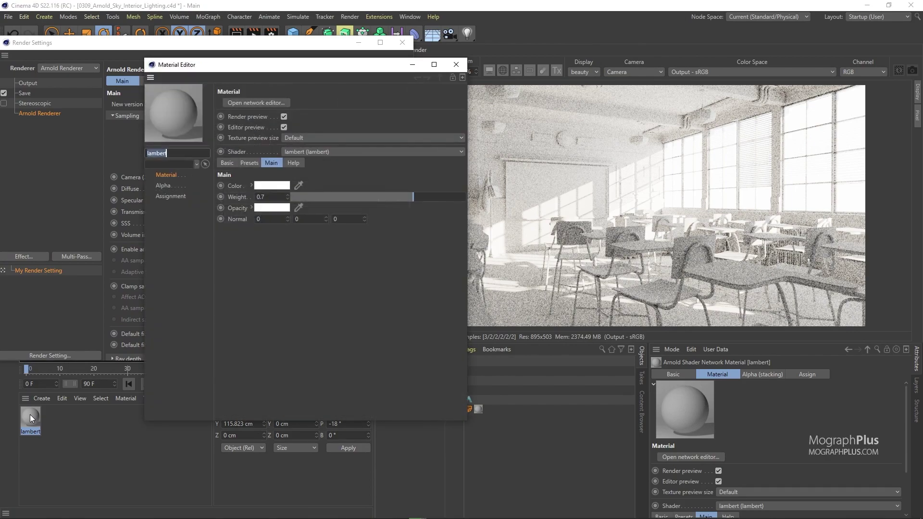
{"action": "left_click", "coordinate": [455, 65]}
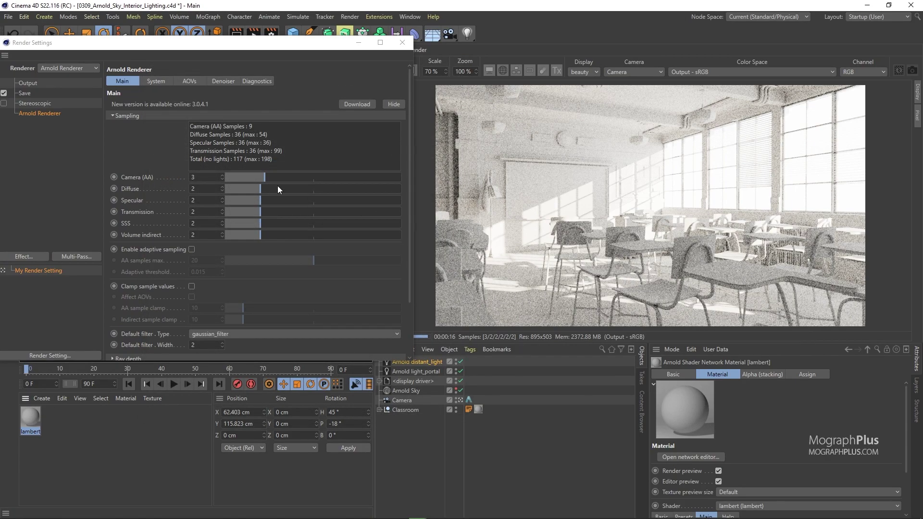
- Set the Arnold Camera (AA) samples to 6 and the Diffuse samples to 8
{"action": "left_click_drag", "start_coordinate": [299, 47], "coordinate": [258, 57]}
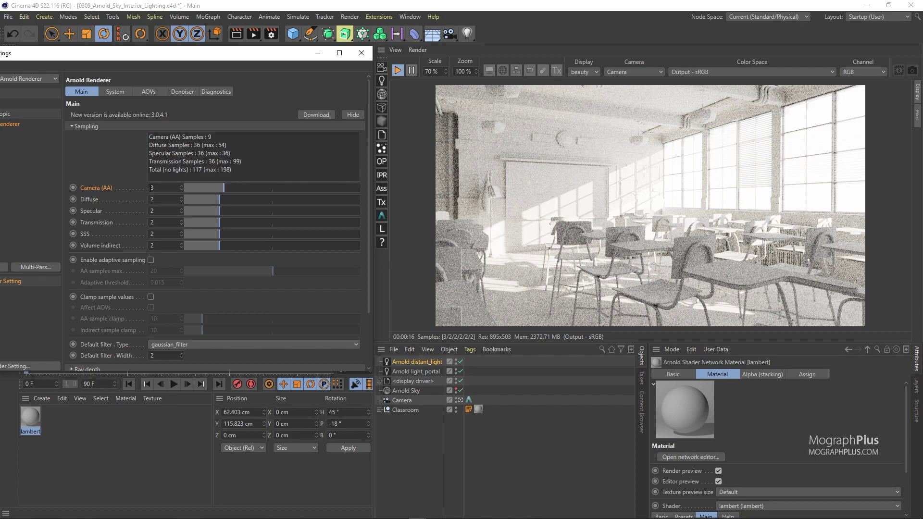
{"action": "left_click", "coordinate": [156, 188]}
{"action": "type", "text": "6"}
{"action": "key", "text": "Return"}
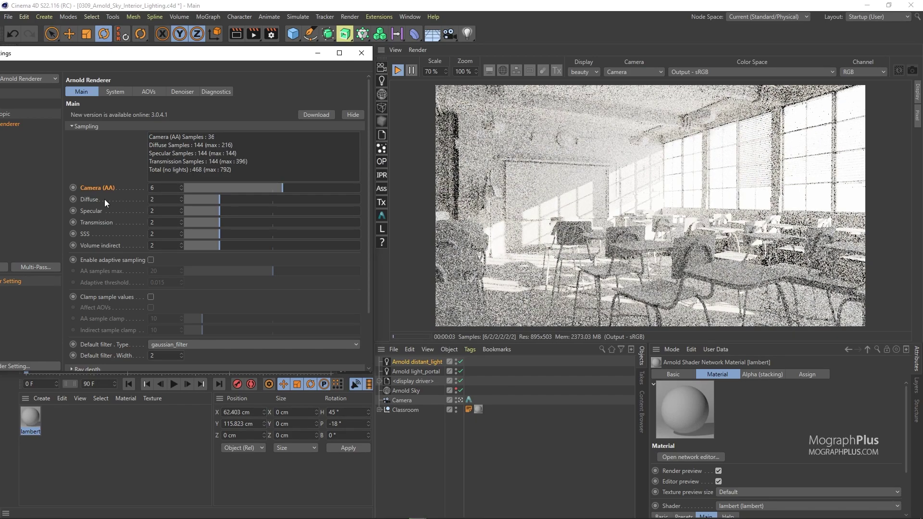
{"action": "double_click", "coordinate": [160, 198]}
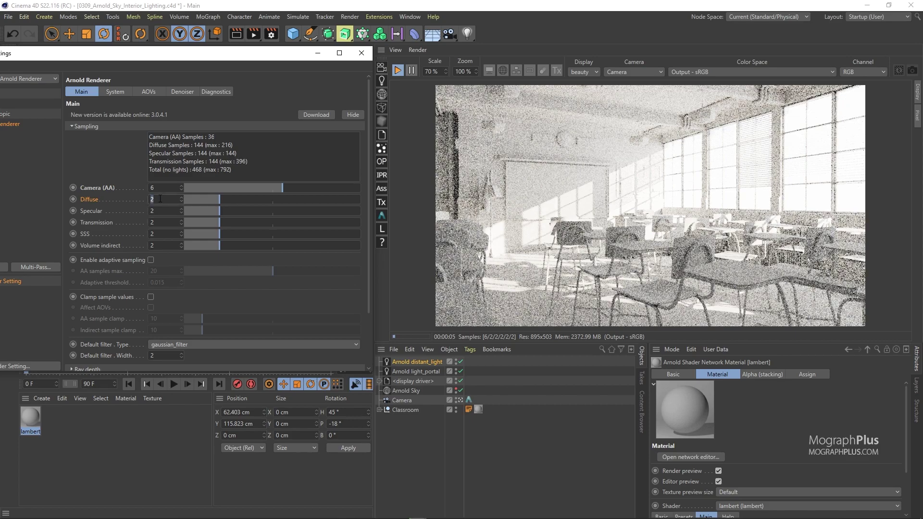
{"action": "type", "text": "8"}
{"action": "key", "text": "Return"}
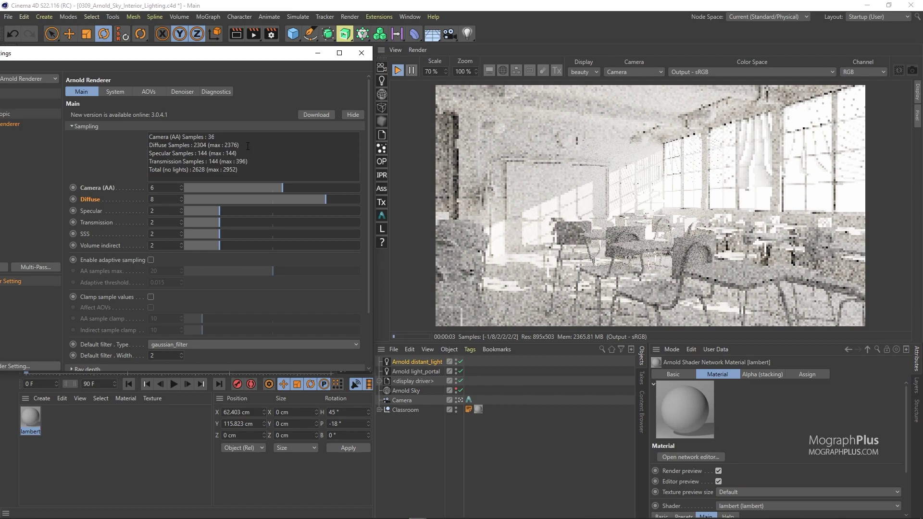
{"action": "left_click_drag", "start_coordinate": [239, 145], "coordinate": [144, 146]}
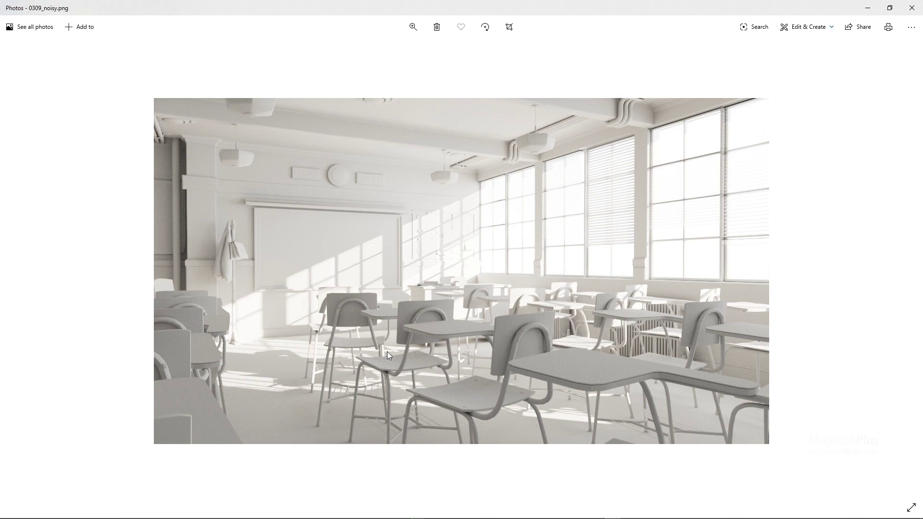
- Examine the remaining noise on the chairs and desks in the saved render 0309_noisy.png in Photos
{"action": "scroll", "coordinate": [387, 351], "scroll_direction": "up", "scroll_amount": 3, "text": "ctrl"}
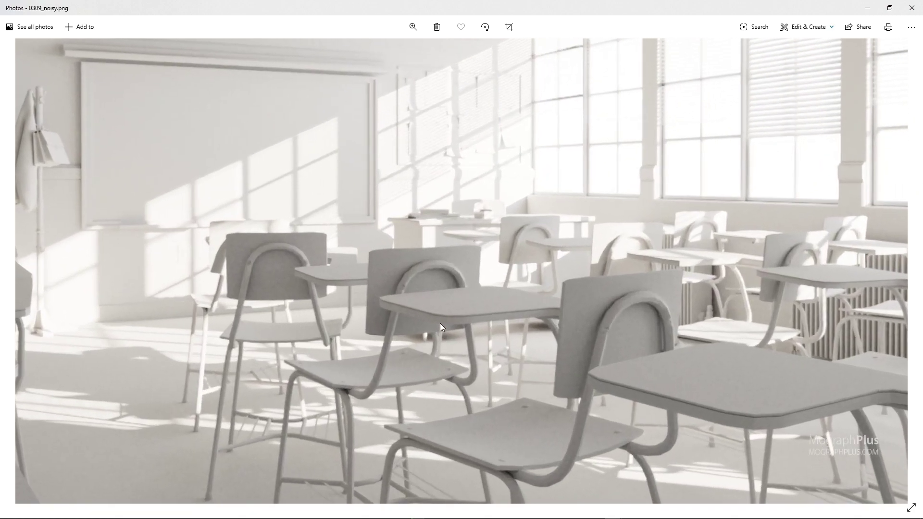
{"action": "left_click_drag", "start_coordinate": [440, 323], "coordinate": [553, 238]}
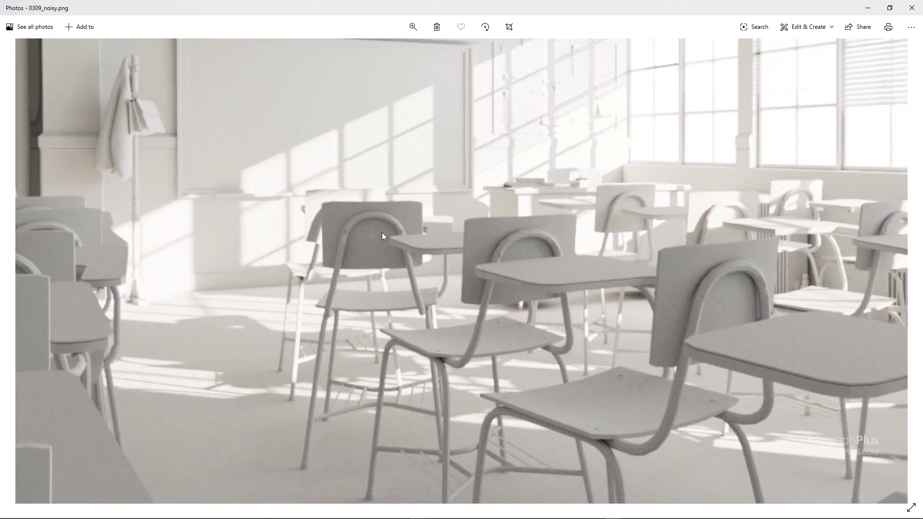
{"action": "scroll", "coordinate": [381, 234], "scroll_direction": "down", "scroll_amount": 3, "text": "ctrl"}
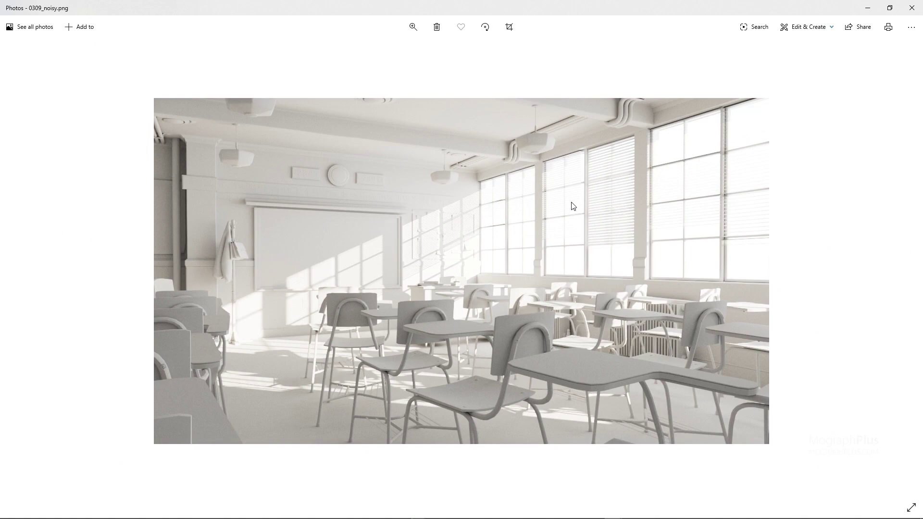
{"action": "key", "text": "Left"}
{"action": "key", "text": "Right"}
{"action": "scroll", "coordinate": [444, 399], "scroll_direction": "up", "scroll_amount": 3}
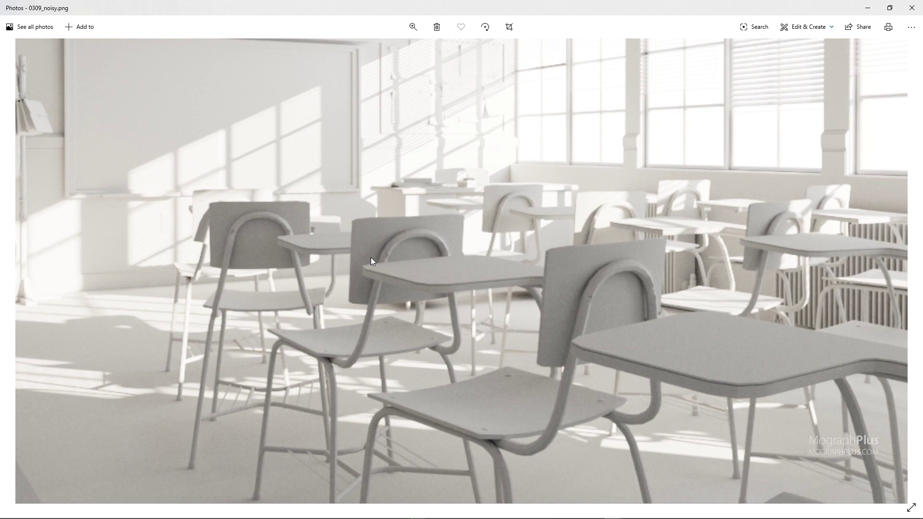
{"action": "scroll", "coordinate": [401, 267], "scroll_direction": "down", "scroll_amount": 3}
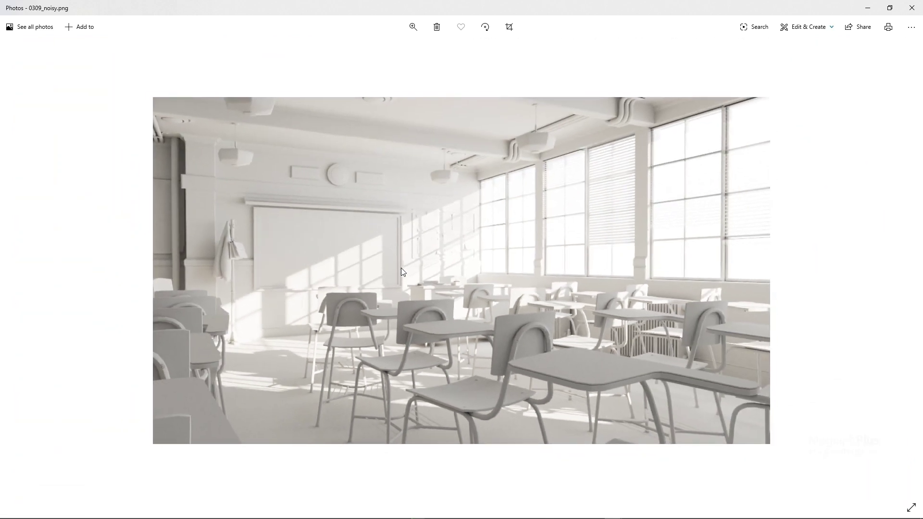
- Examine the same chairs and desks in 0309_denoised.png for comparison and return to Cinema 4D
{"action": "key", "text": "Left"}
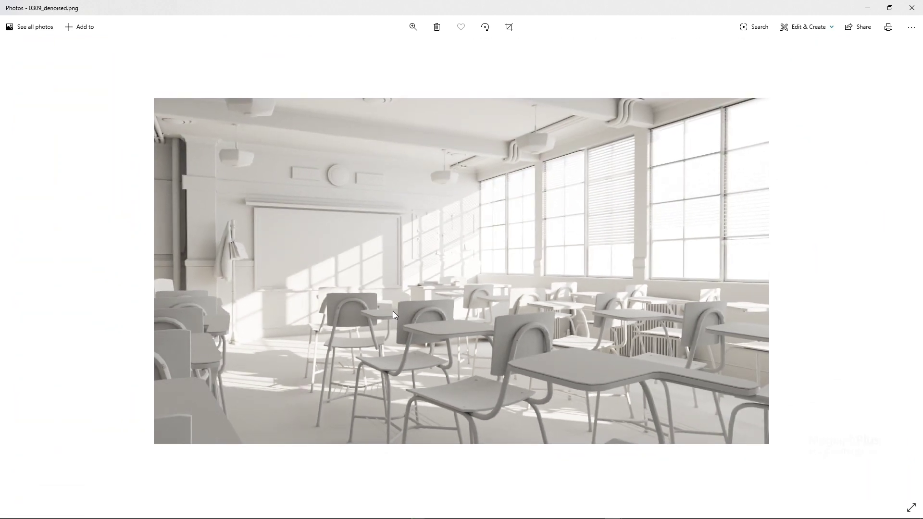
{"action": "scroll", "coordinate": [397, 318], "scroll_direction": "up", "scroll_amount": 2}
{"action": "left_click_drag", "start_coordinate": [356, 308], "coordinate": [379, 296]}
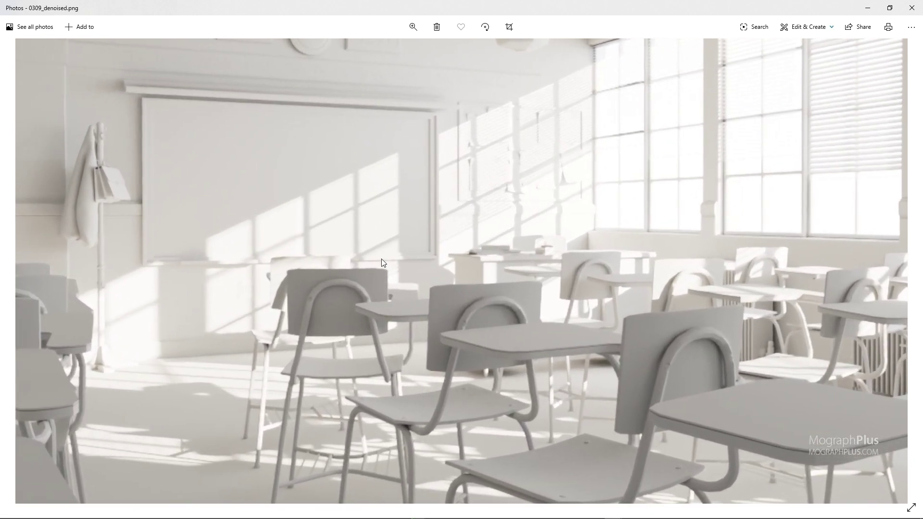
{"action": "left_click_drag", "start_coordinate": [473, 302], "coordinate": [340, 272]}
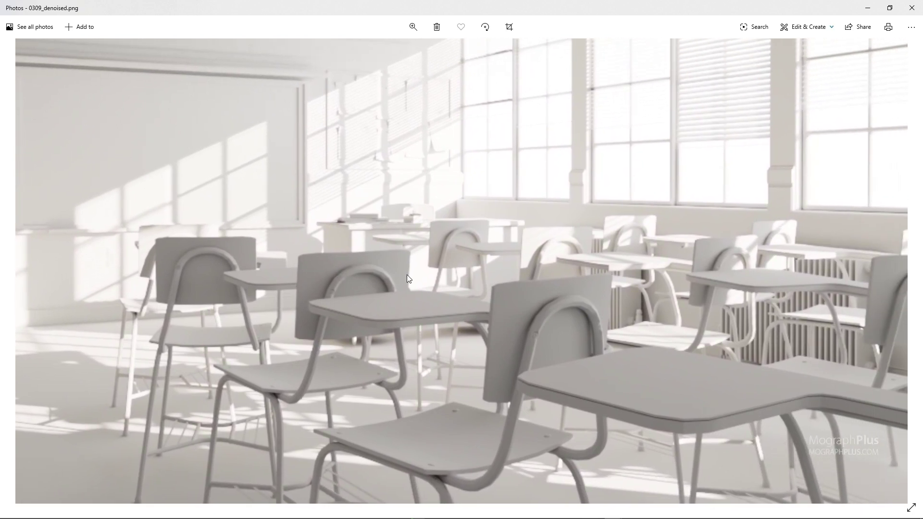
{"action": "scroll", "coordinate": [407, 275], "scroll_direction": "down", "scroll_amount": 3}
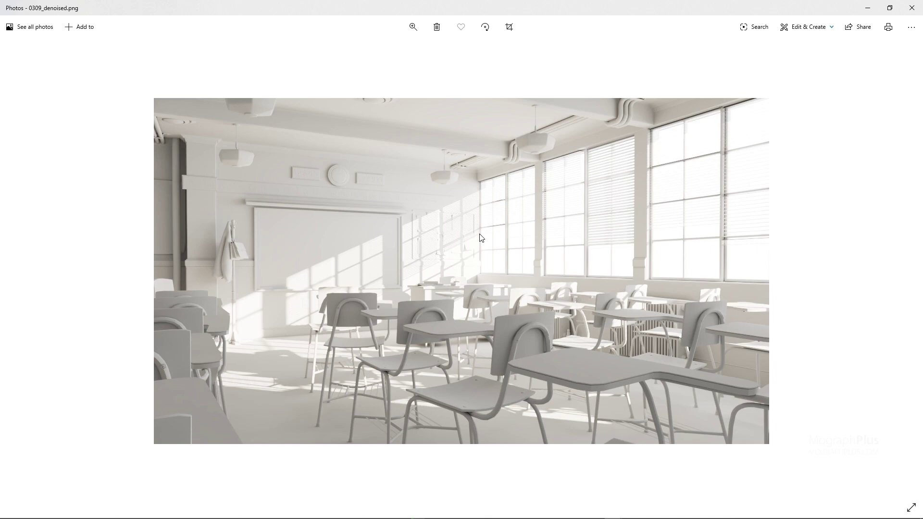
{"action": "left_click", "coordinate": [870, 8]}
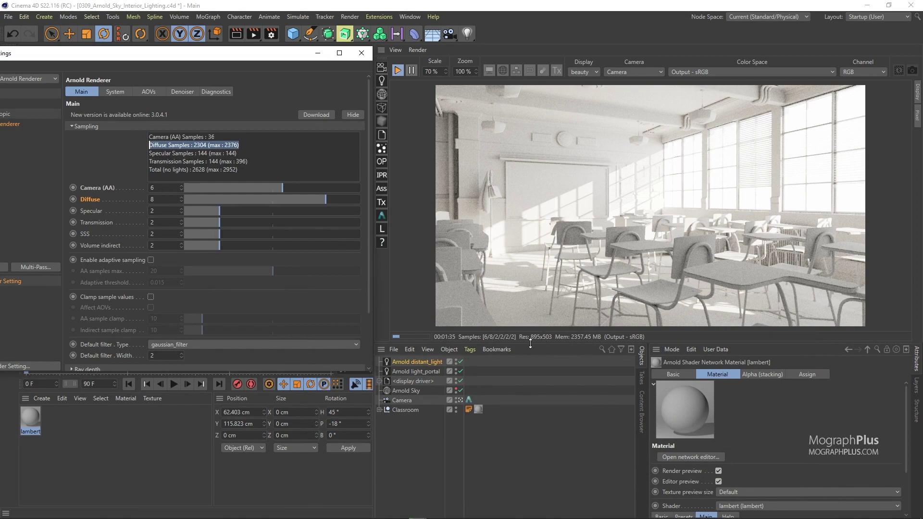
- Create an EXR driver for the Arnold denoiser from the renderer's denoiser input settings
{"action": "mouse_move", "coordinate": [532, 343]}
{"action": "left_mouse_down"}
{"action": "mouse_move", "coordinate": [532, 366]}
{"action": "mouse_move", "coordinate": [531, 358]}
{"action": "left_mouse_up"}
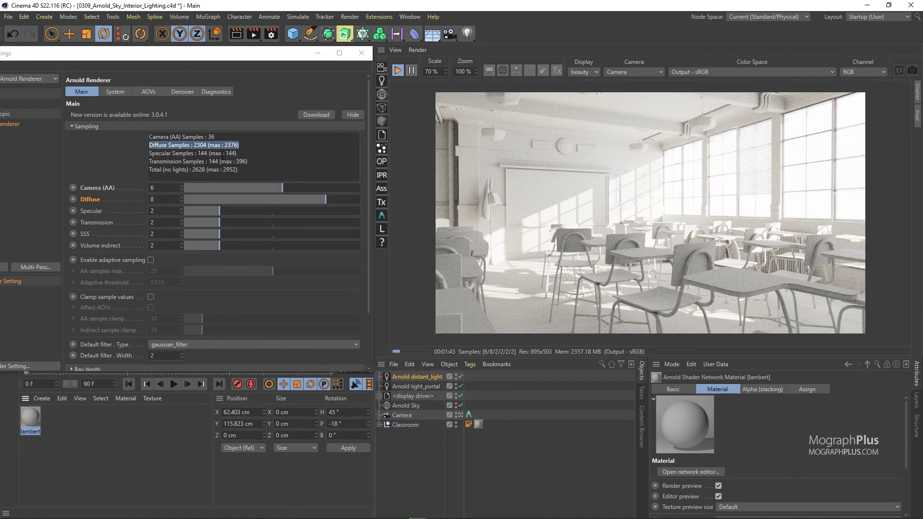
{"action": "left_click", "coordinate": [103, 187]}
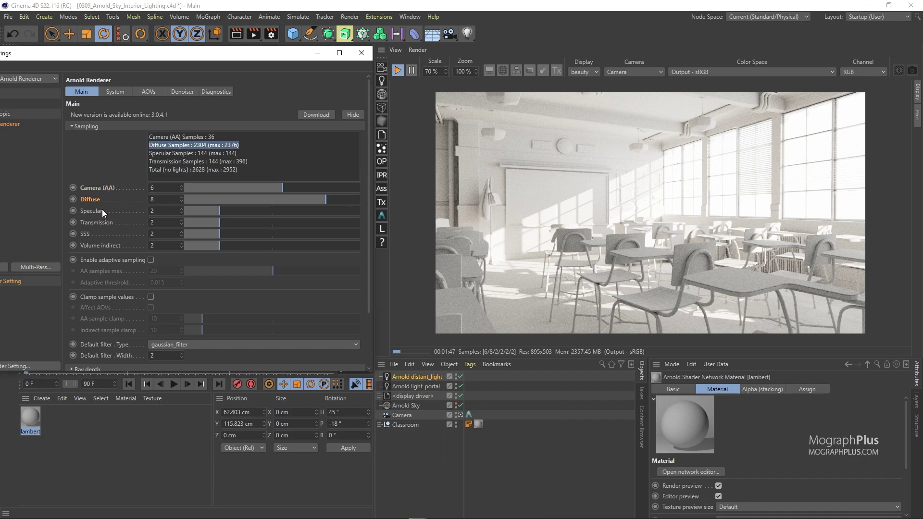
{"action": "left_click", "coordinate": [182, 92]}
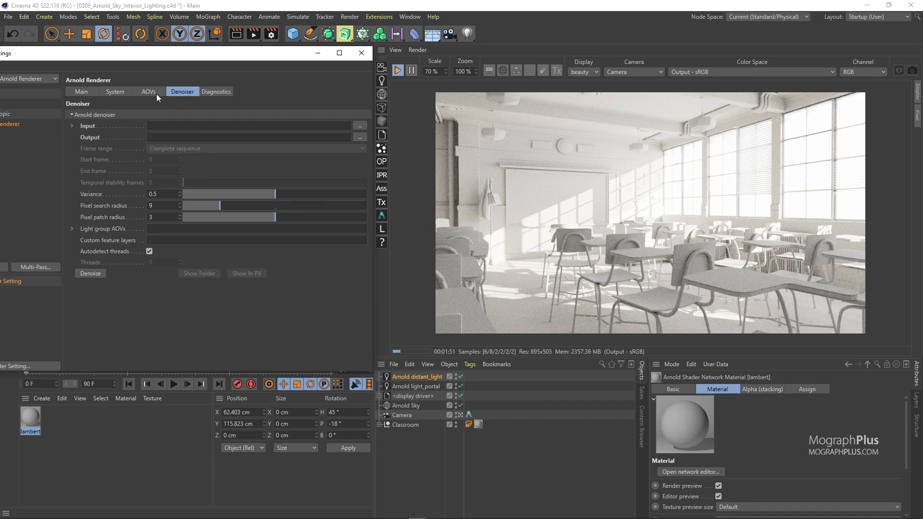
{"action": "left_click", "coordinate": [82, 92]}
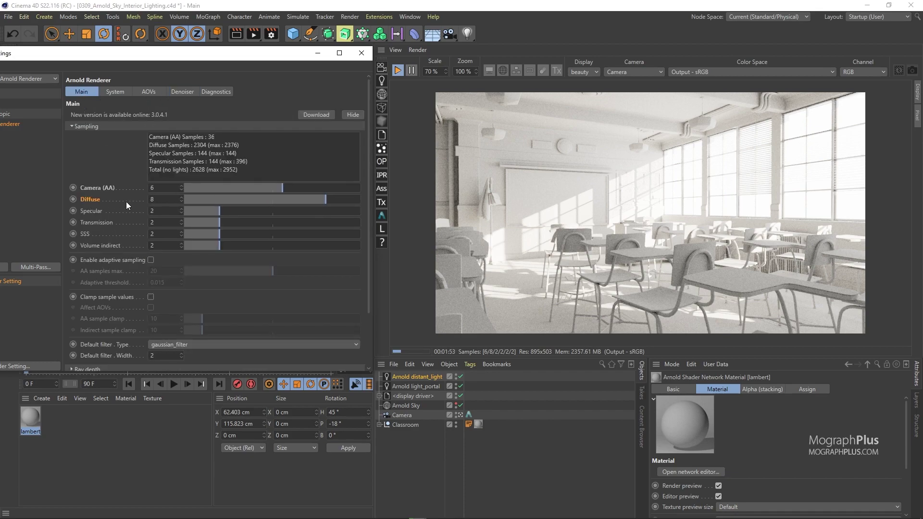
{"action": "left_click", "coordinate": [182, 93]}
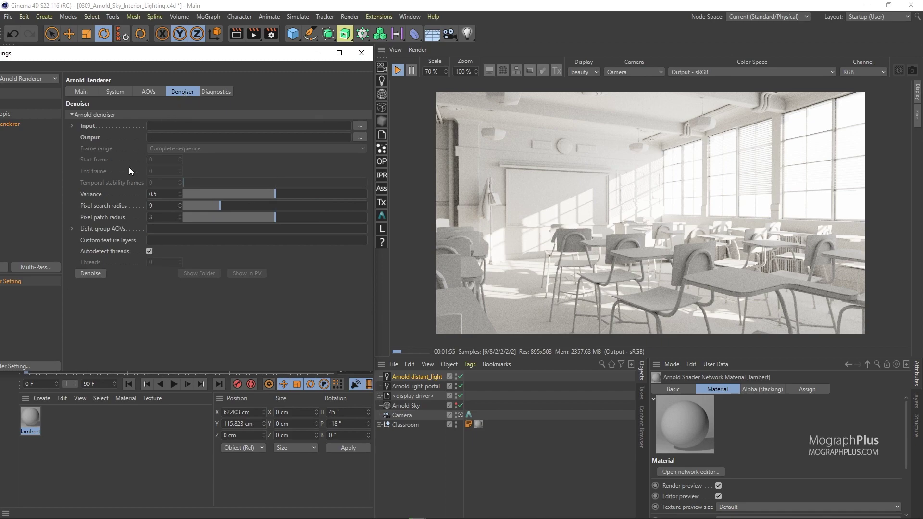
{"action": "left_click", "coordinate": [73, 125]}
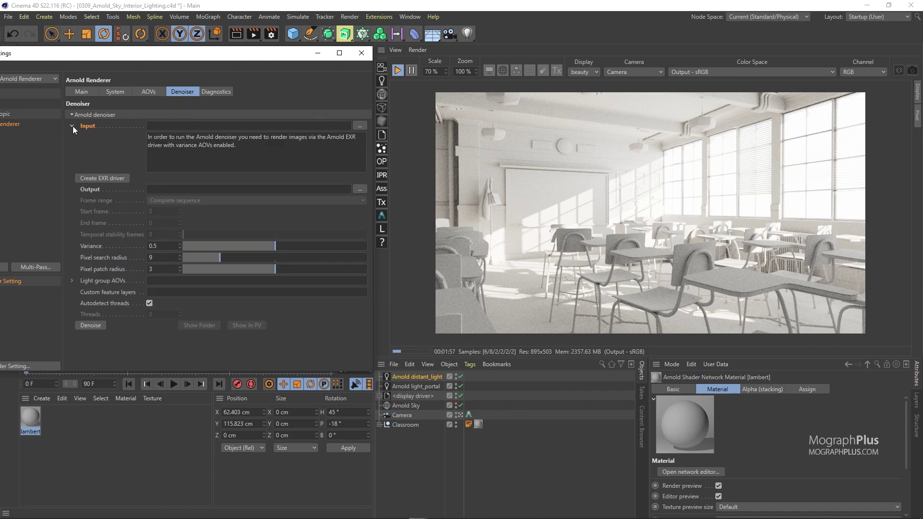
{"action": "left_click", "coordinate": [120, 180]}
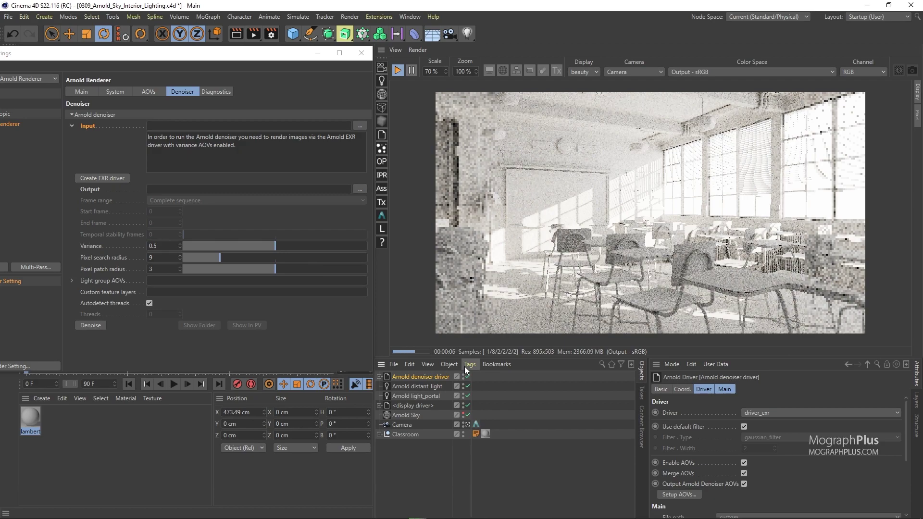
{"action": "left_click", "coordinate": [377, 19]}
{"action": "mouse_move", "coordinate": [426, 194]}
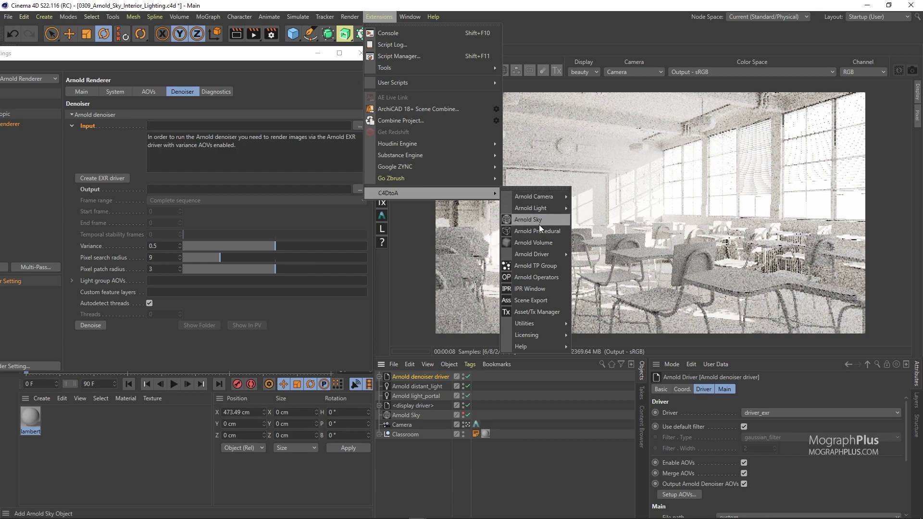
{"action": "mouse_move", "coordinate": [549, 252]}
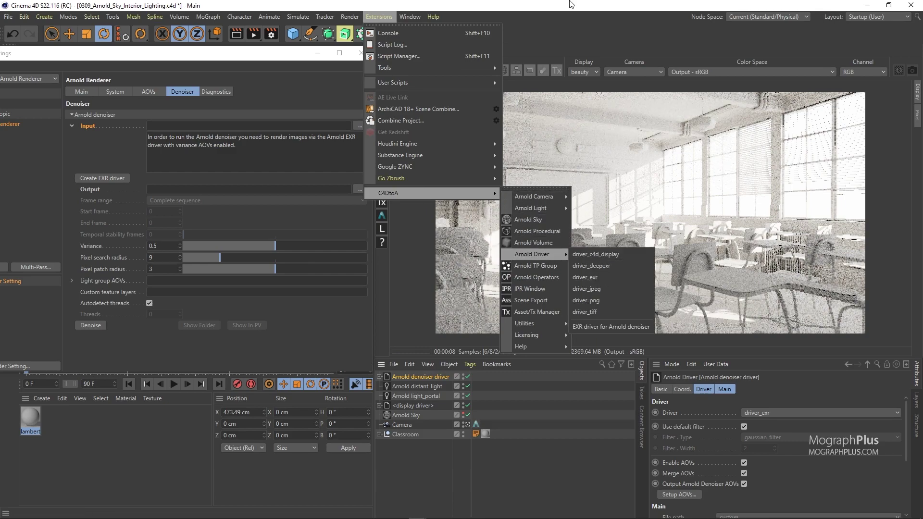
{"action": "left_click", "coordinate": [460, 276]}
- Check the denoiser driver's AOV output options and set its driver type to driver_exr
{"action": "left_click", "coordinate": [719, 484]}
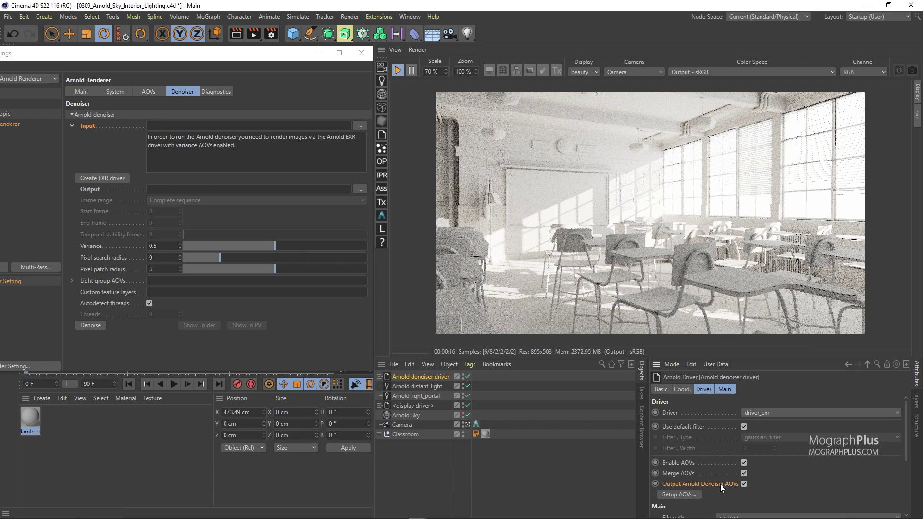
{"action": "scroll", "coordinate": [706, 457], "scroll_direction": "down", "scroll_amount": 1}
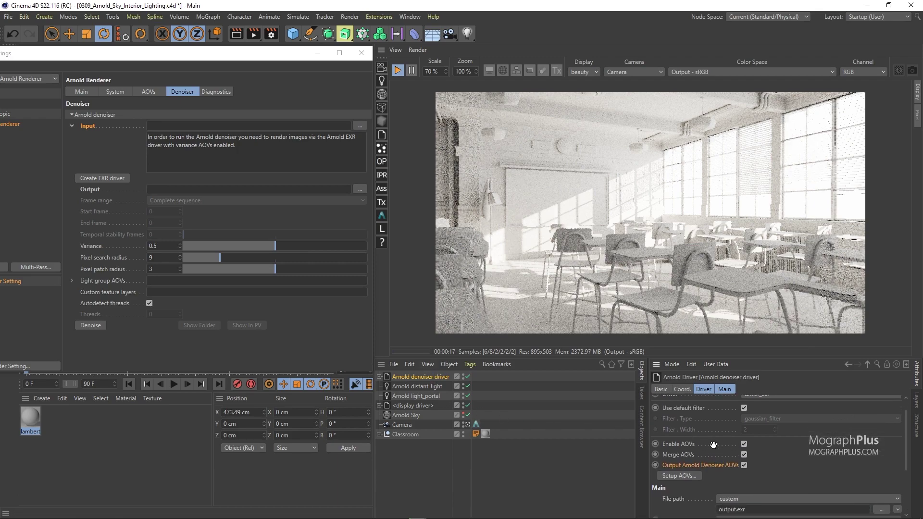
{"action": "scroll", "coordinate": [715, 444], "scroll_direction": "up", "scroll_amount": 1}
{"action": "left_click", "coordinate": [777, 411]}
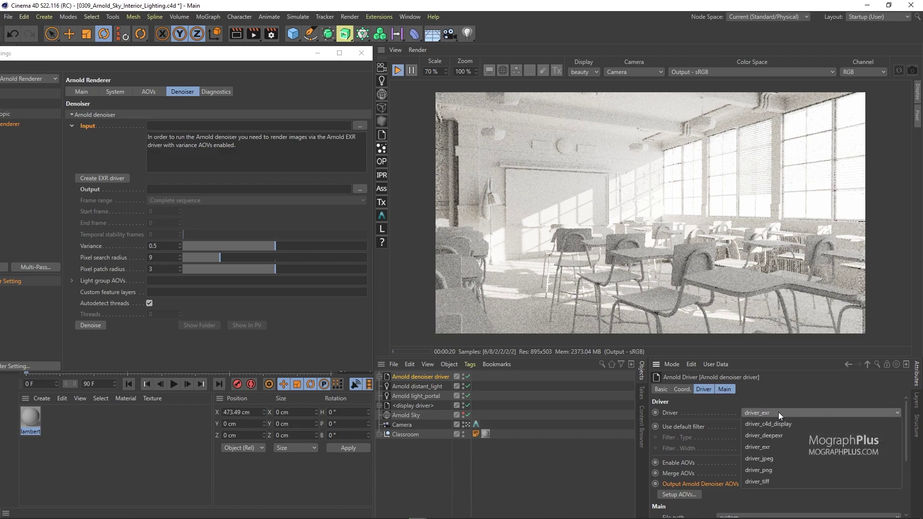
{"action": "left_click", "coordinate": [780, 447]}
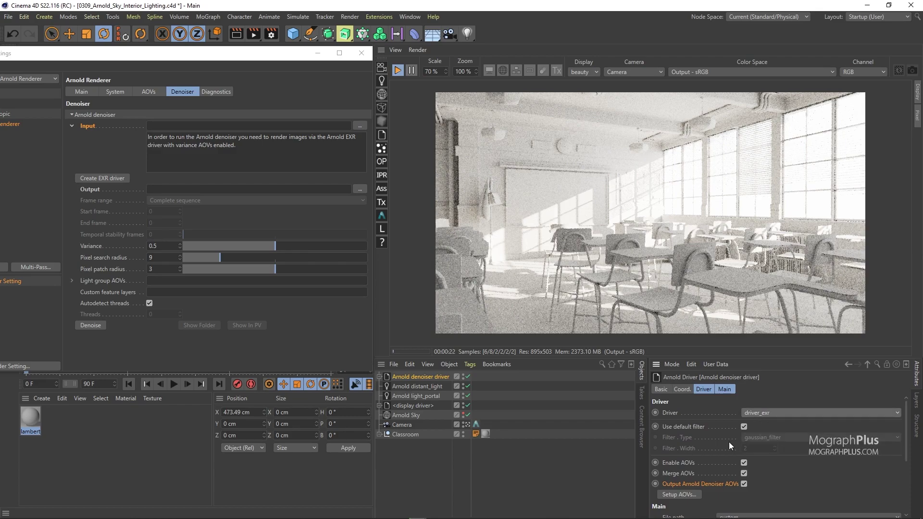
- Set the denoiser driver's output file to 0309_test on the Desktop and enable half precision
{"action": "left_click", "coordinate": [722, 389]}
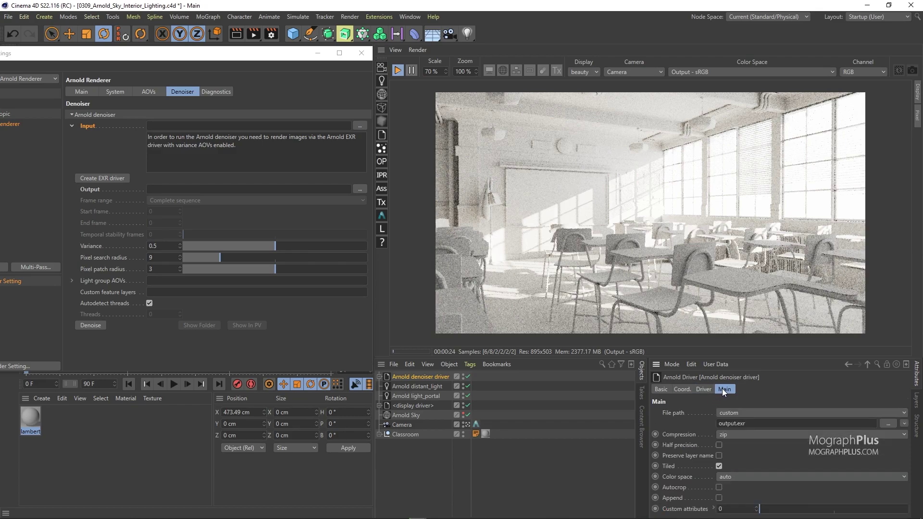
{"action": "left_click", "coordinate": [887, 426]}
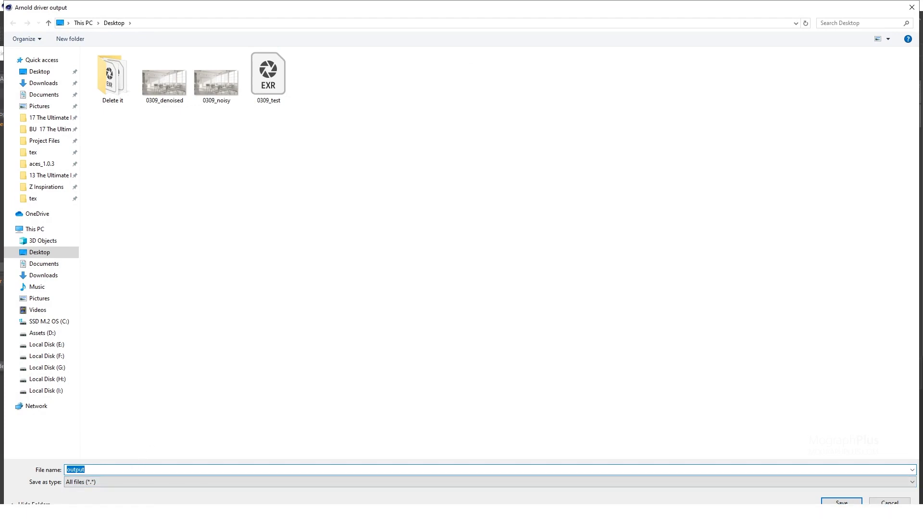
{"action": "type", "text": "0309"}
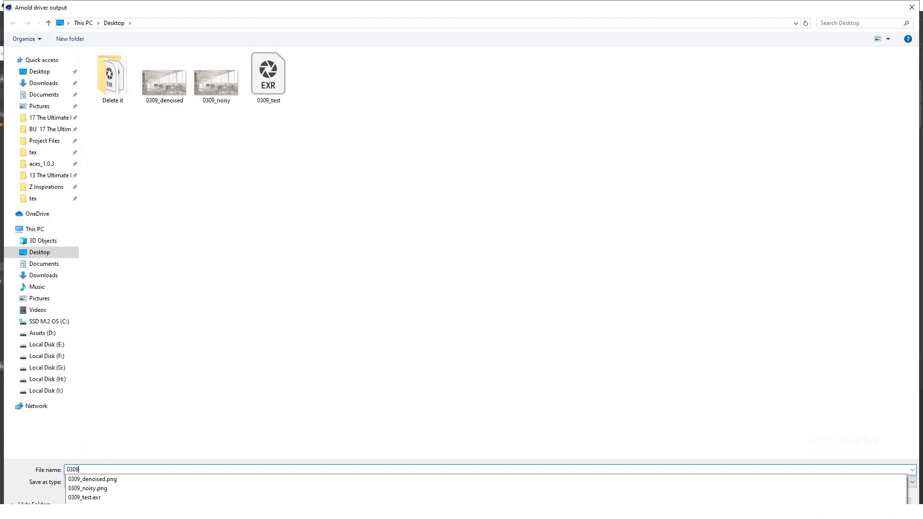
{"action": "type", "text": "_test"}
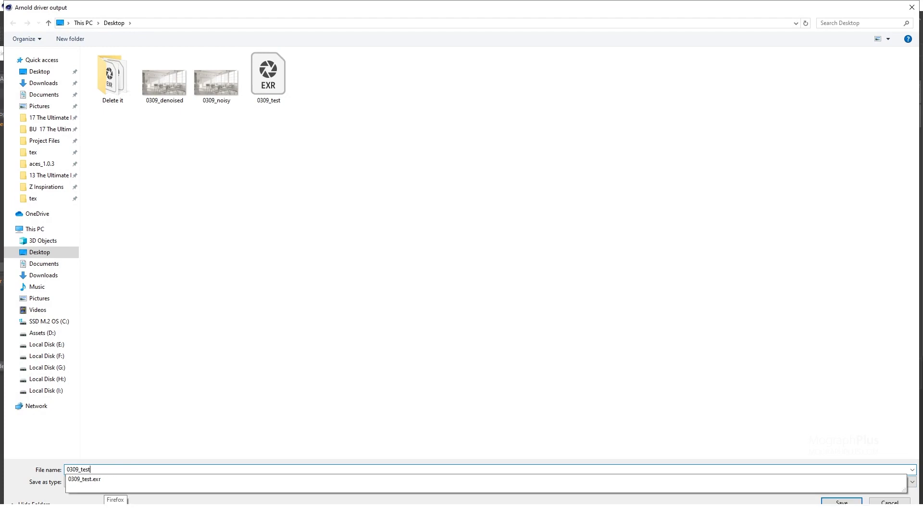
{"action": "key", "text": "Return"}
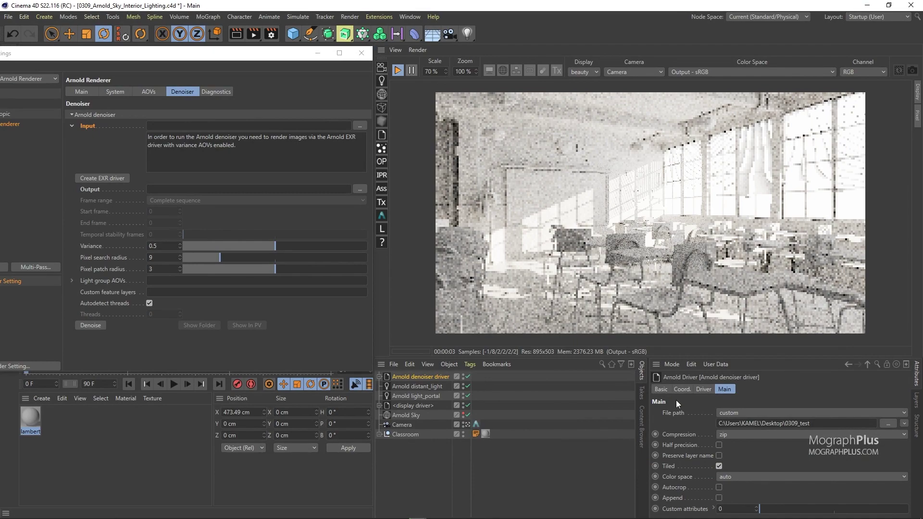
{"action": "left_click", "coordinate": [719, 444]}
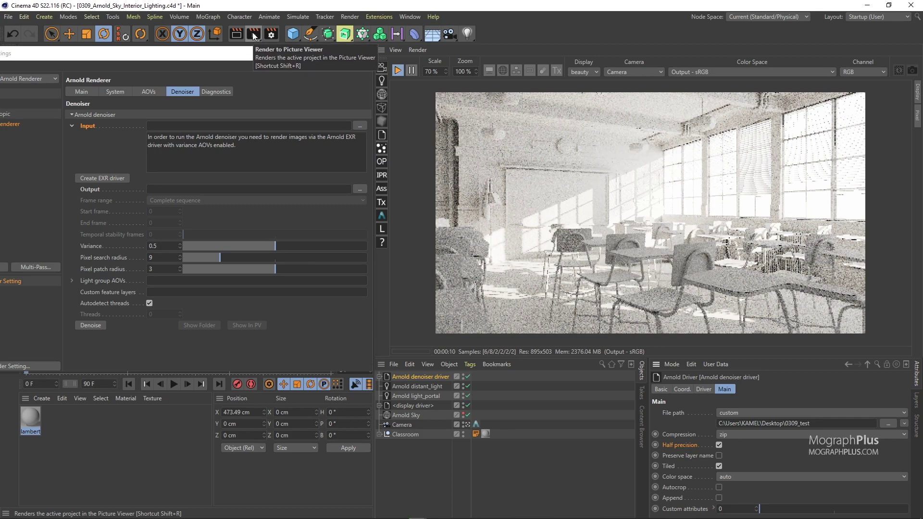
- Stop the IPR render and load 0309_test.exr from the Desktop as the Arnold denoiser's input image
{"action": "mouse_move", "coordinate": [272, 54]}
{"action": "left_mouse_down"}
{"action": "mouse_move", "coordinate": [326, 62]}
{"action": "mouse_move", "coordinate": [284, 54]}
{"action": "left_mouse_up"}
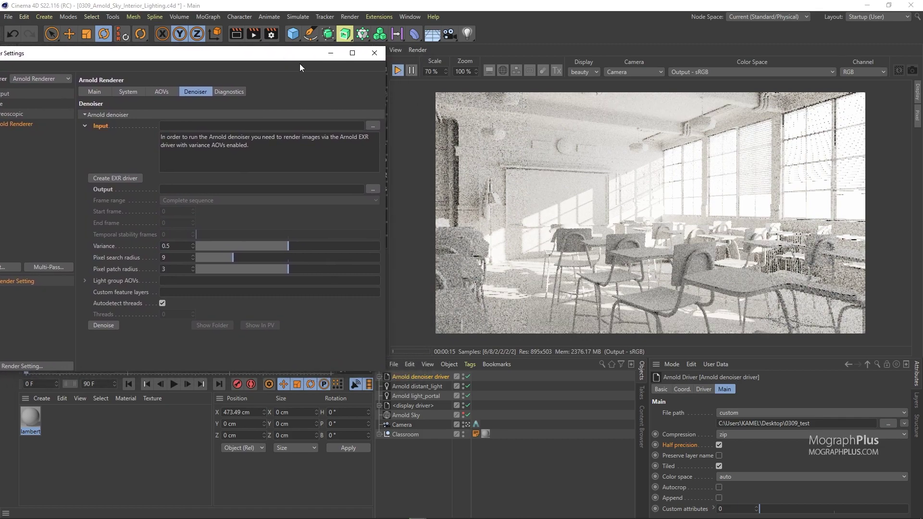
{"action": "left_click", "coordinate": [396, 72]}
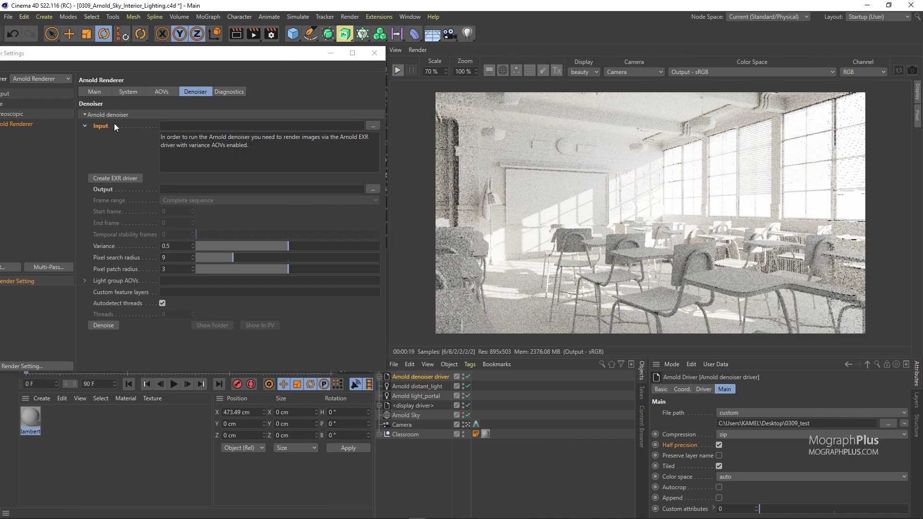
{"action": "left_click", "coordinate": [99, 134]}
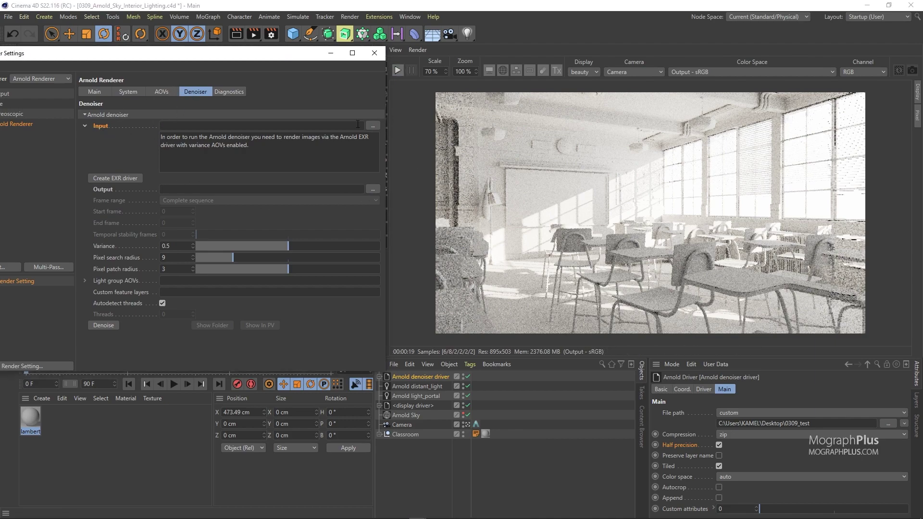
{"action": "left_click", "coordinate": [372, 125]}
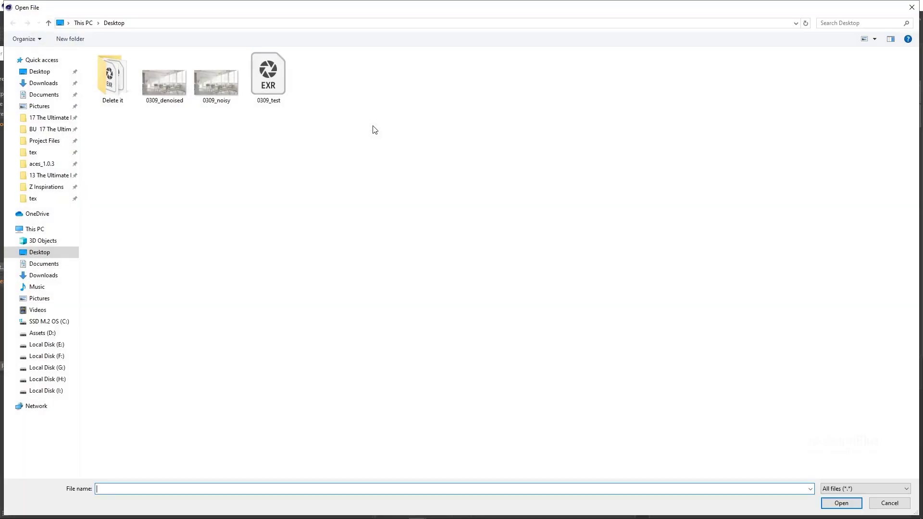
{"action": "left_click", "coordinate": [272, 96]}
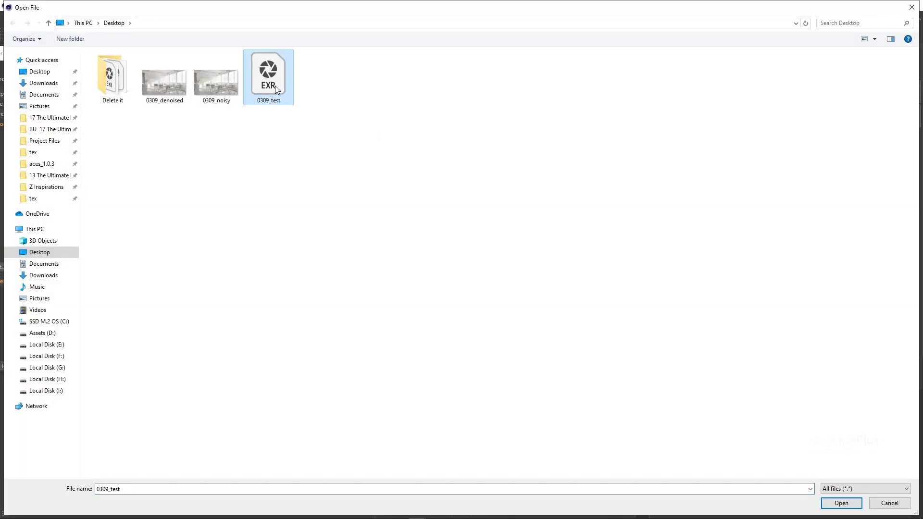
{"action": "double_click", "coordinate": [275, 85]}
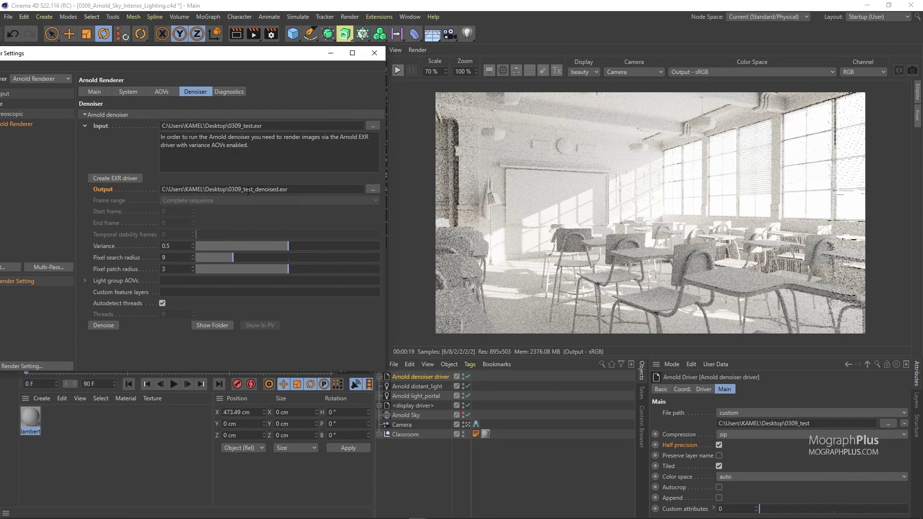
{"action": "mouse_move", "coordinate": [288, 189]}
{"action": "left_mouse_down"}
{"action": "mouse_move", "coordinate": [233, 193]}
{"action": "mouse_move", "coordinate": [230, 200]}
{"action": "mouse_move", "coordinate": [252, 189]}
{"action": "mouse_move", "coordinate": [277, 196]}
{"action": "left_mouse_up"}
- Run the Arnold denoiser on 0309_test.exr and view the denoised image in the Picture Viewer
{"action": "left_click", "coordinate": [104, 325]}
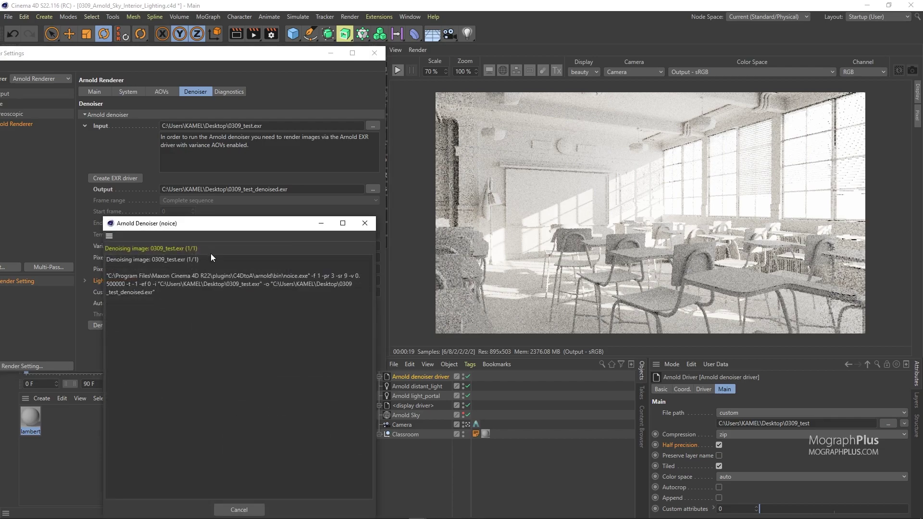
{"action": "left_click_drag", "start_coordinate": [226, 225], "coordinate": [259, 143]}
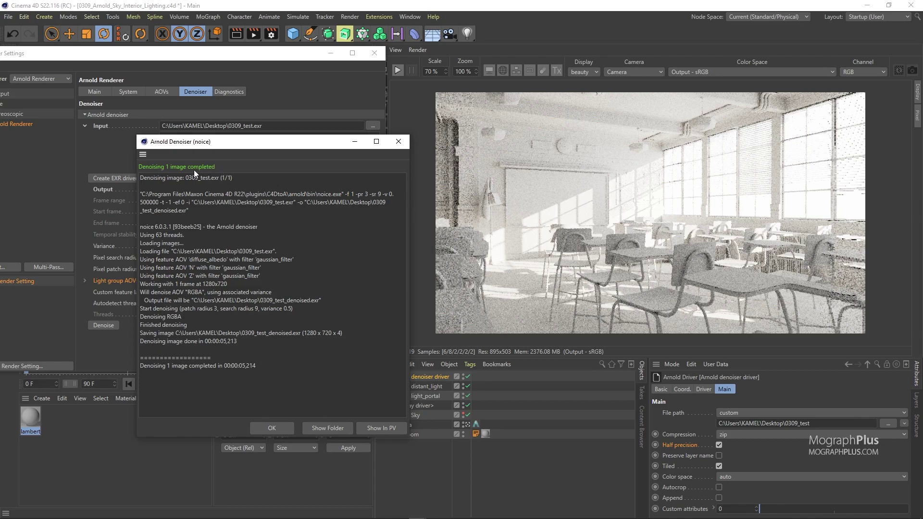
{"action": "left_click", "coordinate": [386, 428]}
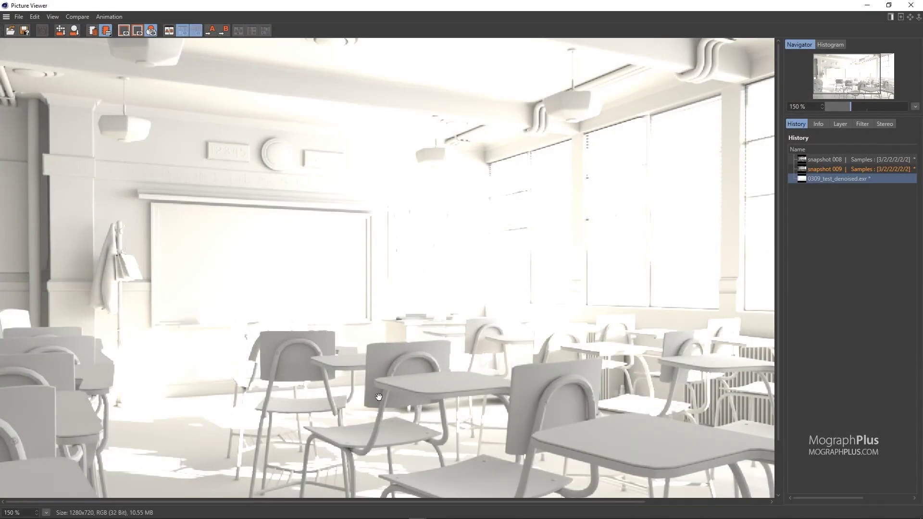
{"action": "scroll", "coordinate": [364, 293], "scroll_direction": "down", "scroll_amount": 2}
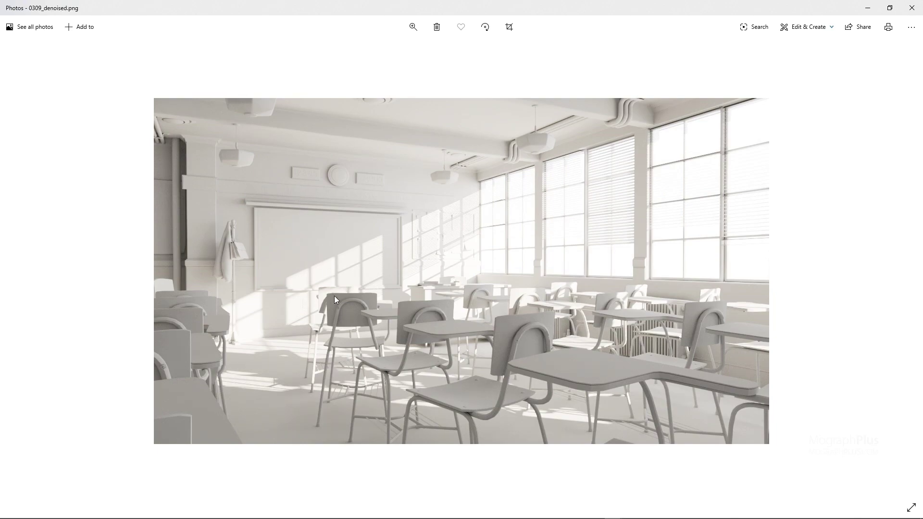
- Examine the windows and desks in 0309_denoised.png, and close the image viewers, denoiser log and render settings
{"action": "scroll", "coordinate": [458, 387], "scroll_direction": "up", "scroll_amount": 3}
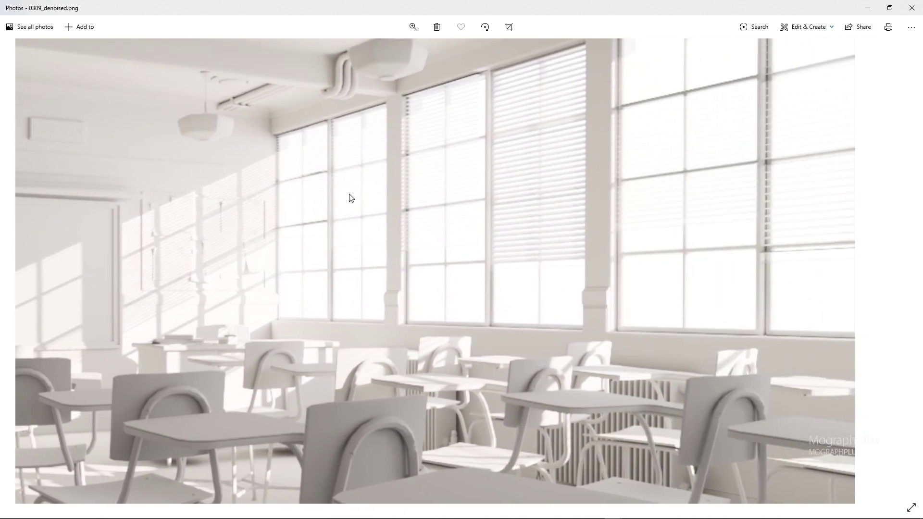
{"action": "scroll", "coordinate": [338, 190], "scroll_direction": "down", "scroll_amount": 2}
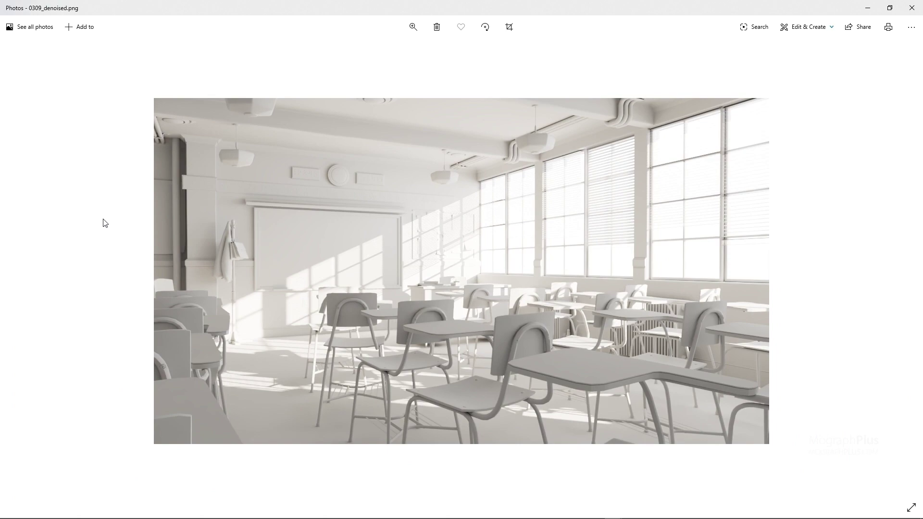
{"action": "left_click", "coordinate": [911, 8]}
{"action": "left_click", "coordinate": [910, 5]}
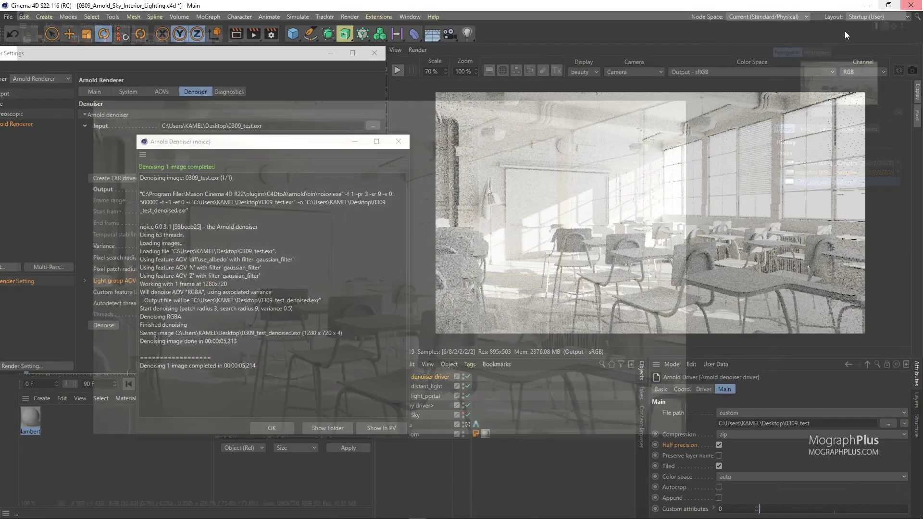
{"action": "left_click", "coordinate": [395, 141]}
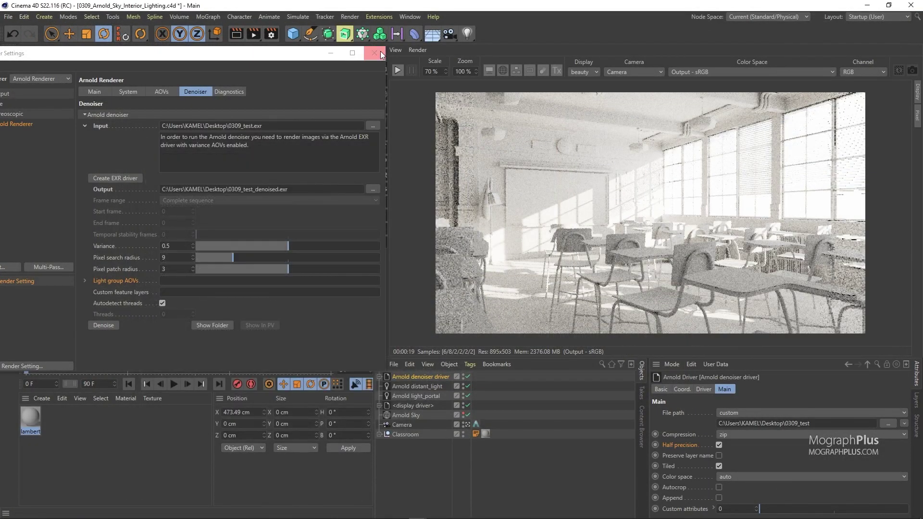
{"action": "left_click", "coordinate": [374, 52]}
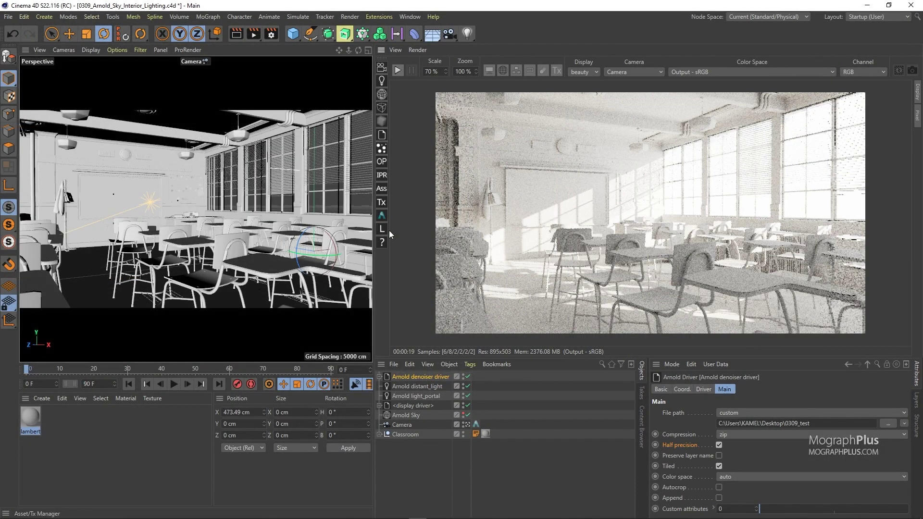
- Review the light portal and the Arnold Sky's portal mode and samples settings
{"action": "left_click", "coordinate": [418, 396]}
{"action": "left_click", "coordinate": [408, 414]}
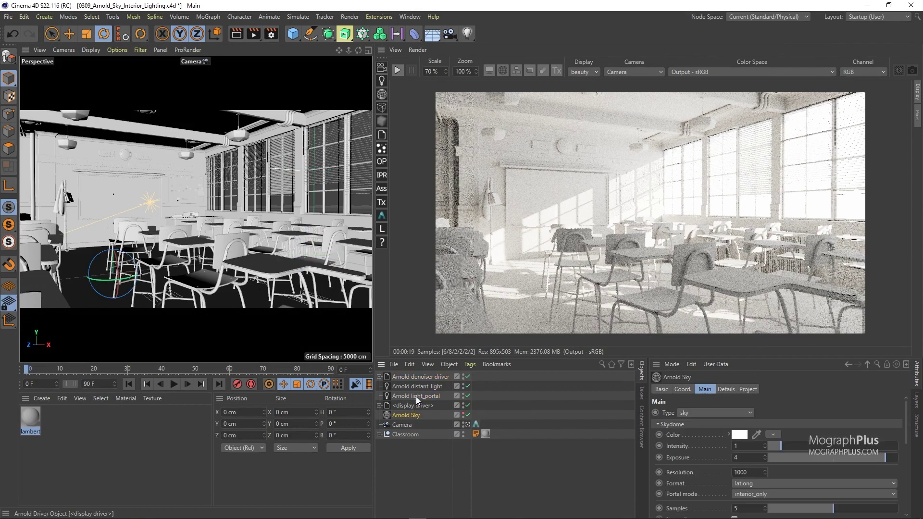
{"action": "left_click", "coordinate": [416, 396]}
{"action": "left_click", "coordinate": [414, 416]}
{"action": "scroll", "coordinate": [684, 475], "scroll_direction": "down", "scroll_amount": 1}
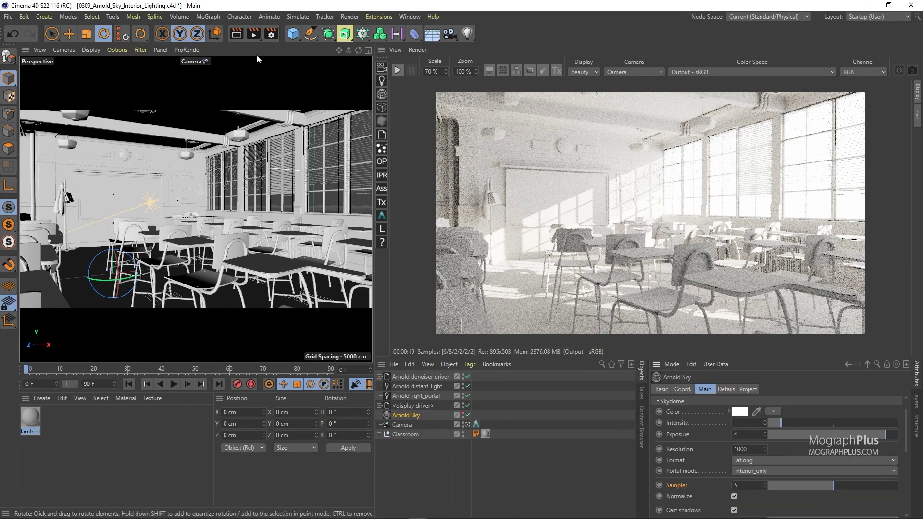
- Review the Arnold renderer's ray depth settings, including the diffuse depth, and close the render settings
{"action": "left_click", "coordinate": [271, 34]}
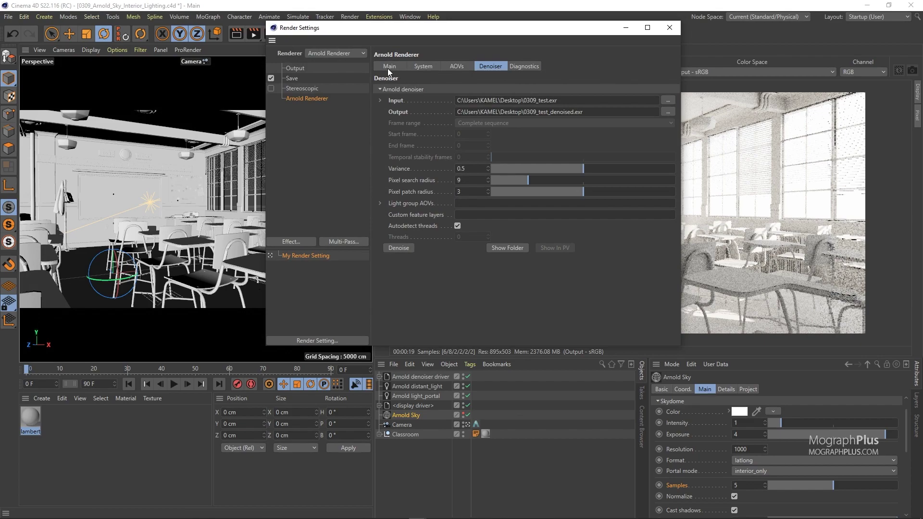
{"action": "left_click", "coordinate": [388, 67]}
{"action": "left_click", "coordinate": [417, 100]}
{"action": "left_click", "coordinate": [399, 111]}
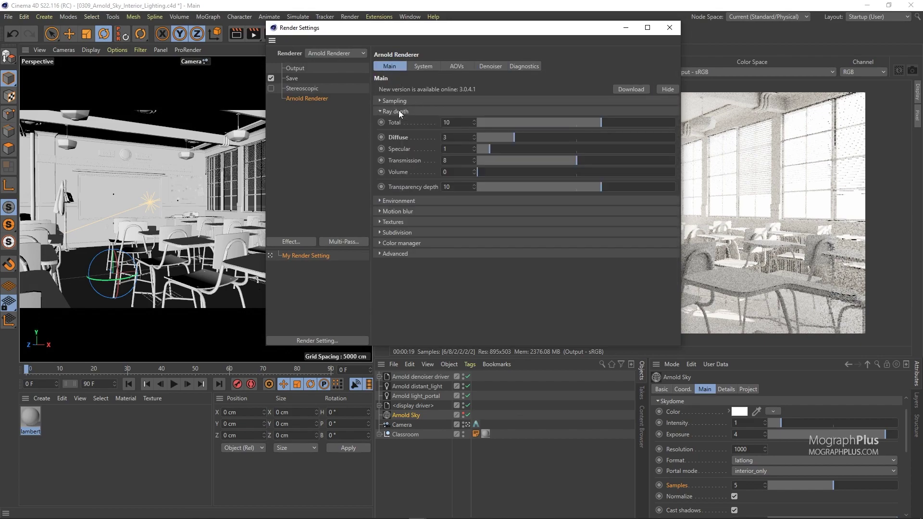
{"action": "left_click_drag", "start_coordinate": [546, 34], "coordinate": [226, 60]}
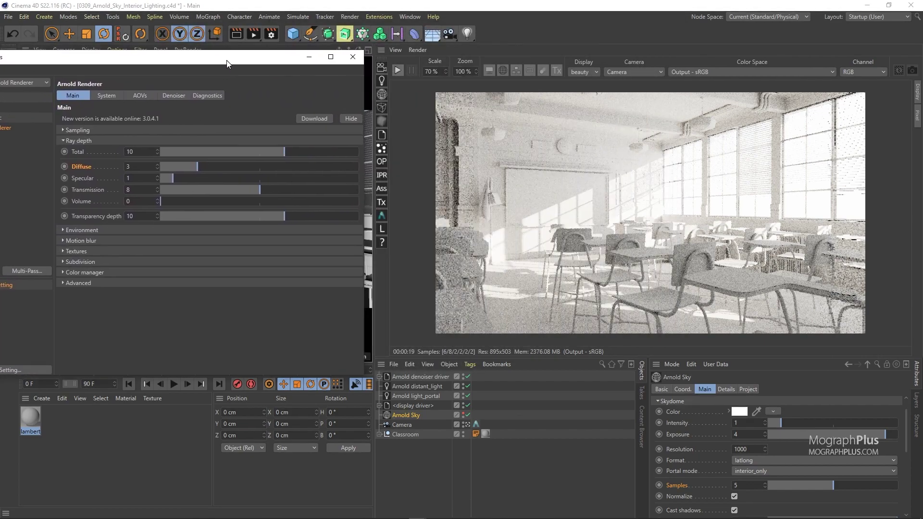
{"action": "left_click", "coordinate": [349, 63]}
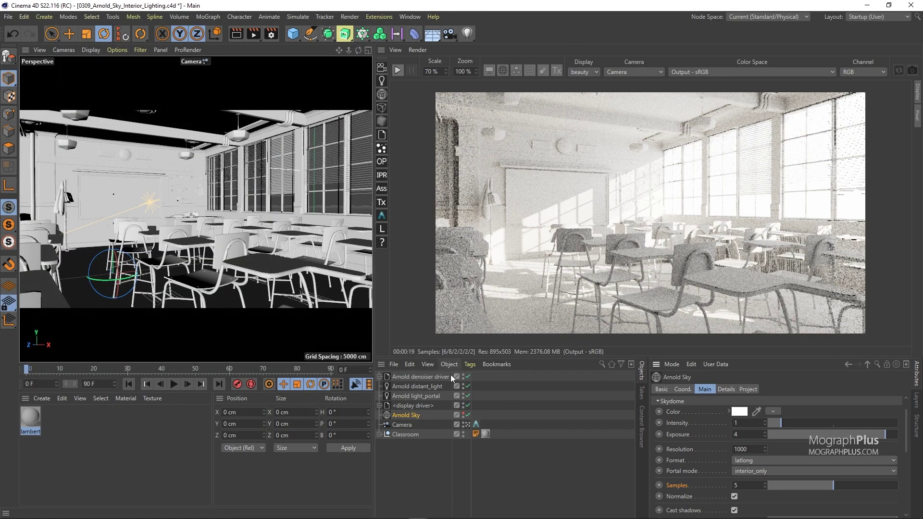
- Review the distant light's main settings and its color temperature details
{"action": "left_click", "coordinate": [433, 386]}
{"action": "left_click", "coordinate": [732, 390]}
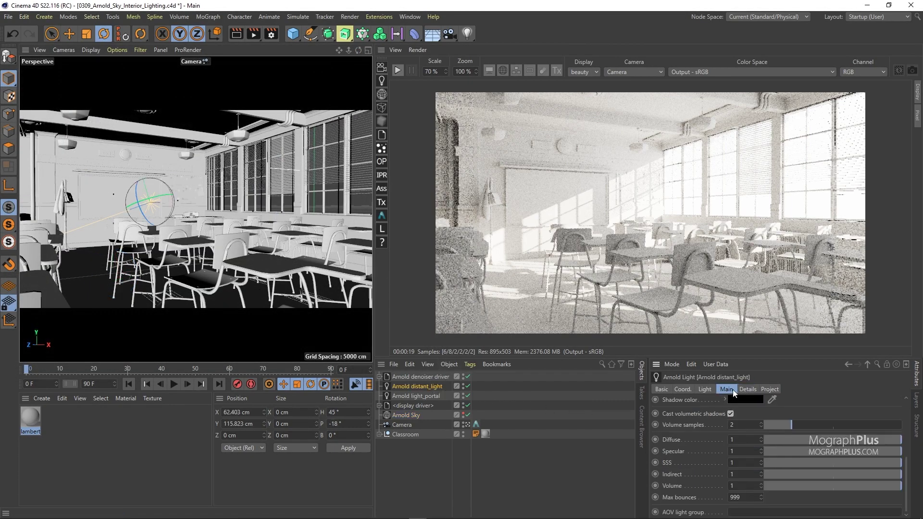
{"action": "left_click", "coordinate": [746, 388]}
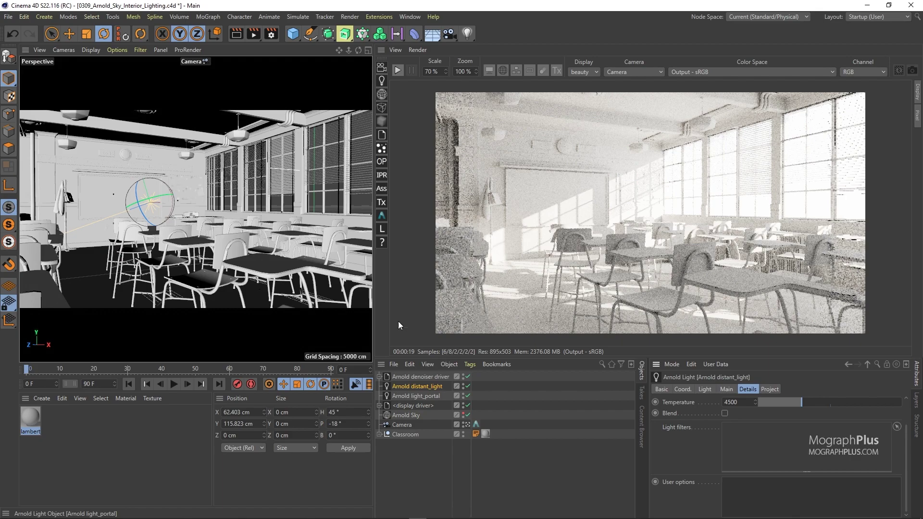
- Review the Arnold renderer's camera and diffuse sampling settings and its denoiser settings, and close the render settings
{"action": "left_click", "coordinate": [271, 33]}
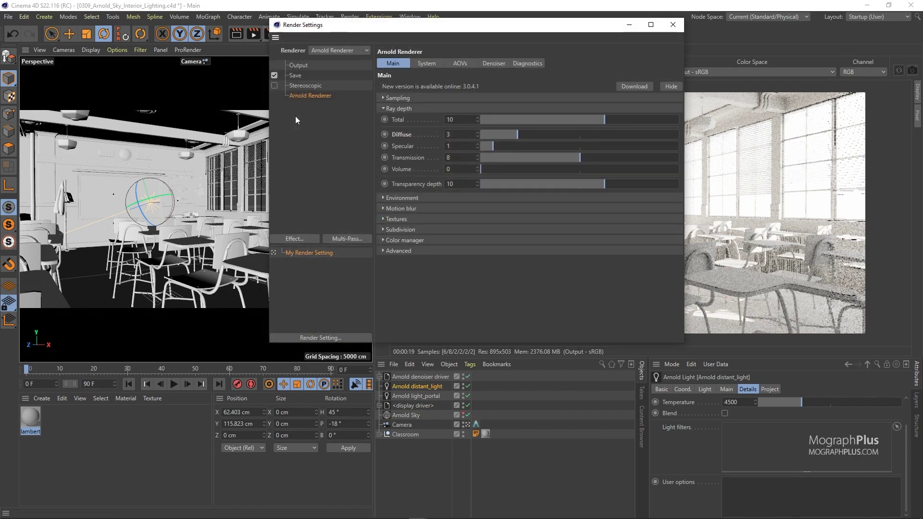
{"action": "left_click", "coordinate": [420, 99]}
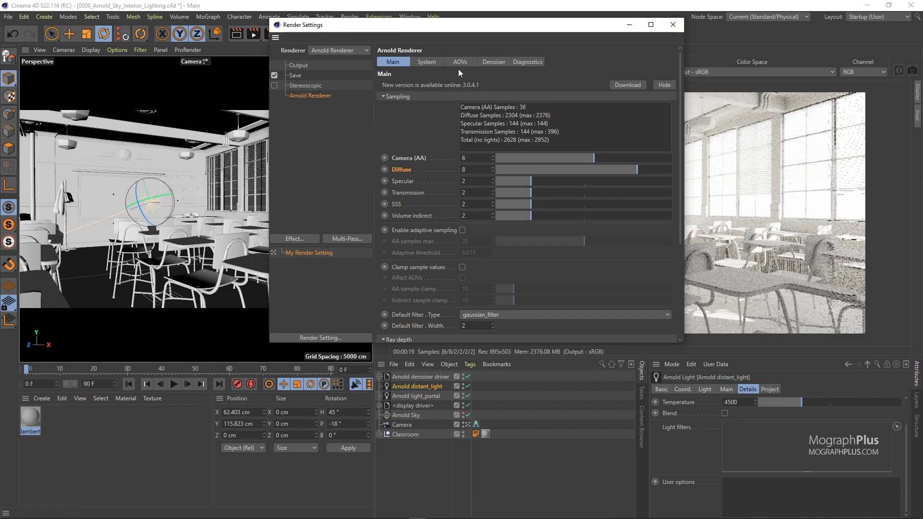
{"action": "left_click", "coordinate": [491, 62]}
{"action": "left_click", "coordinate": [672, 24]}
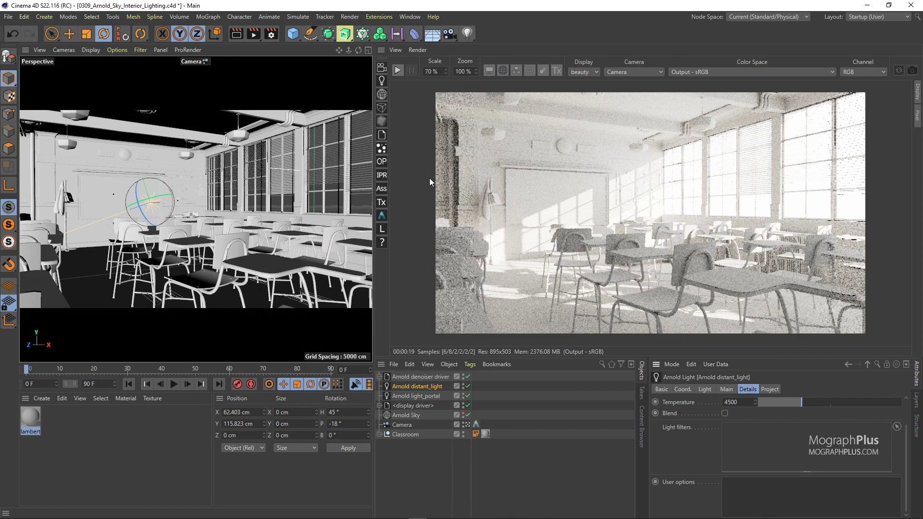
- Add a second Arnold Sky, set its type to physical_sky to show the physical sky settings, and delete that sky
{"action": "left_click", "coordinate": [381, 95]}
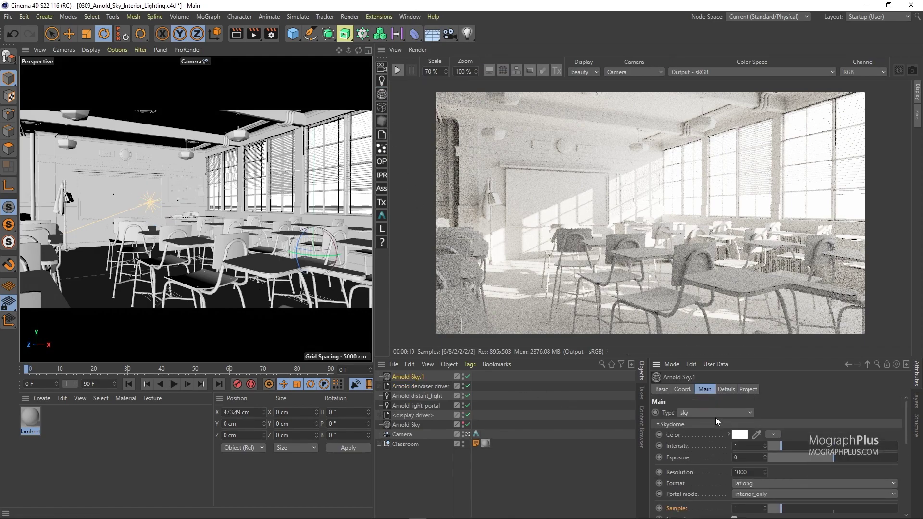
{"action": "left_click", "coordinate": [715, 414]}
{"action": "left_click", "coordinate": [714, 434]}
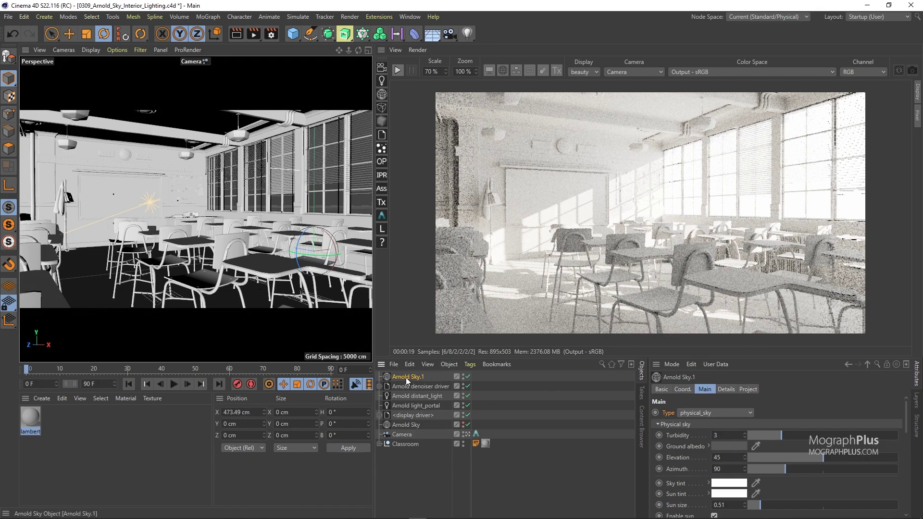
{"action": "key", "text": "Delete"}
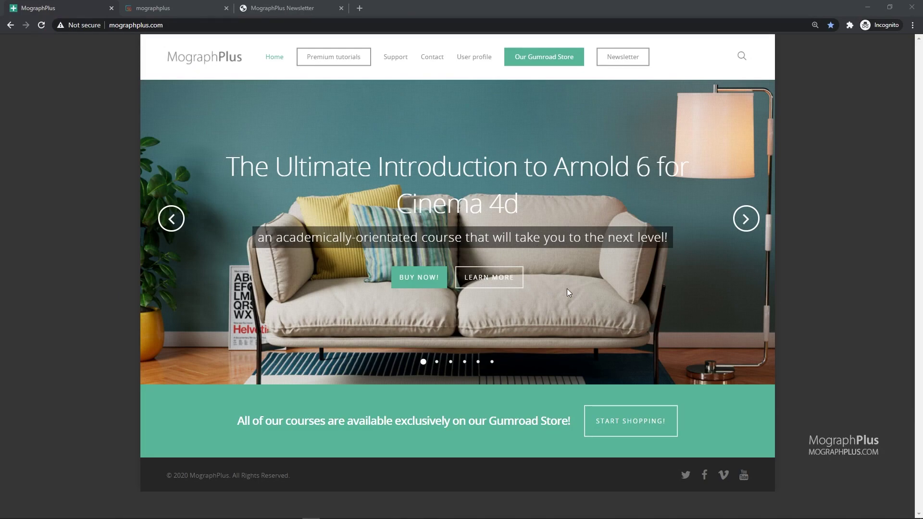
- Switch to the web browser and look through the featured courses on mographplus.com and the course listings in the mographplus Gumroad store
{"action": "left_click", "coordinate": [747, 222]}
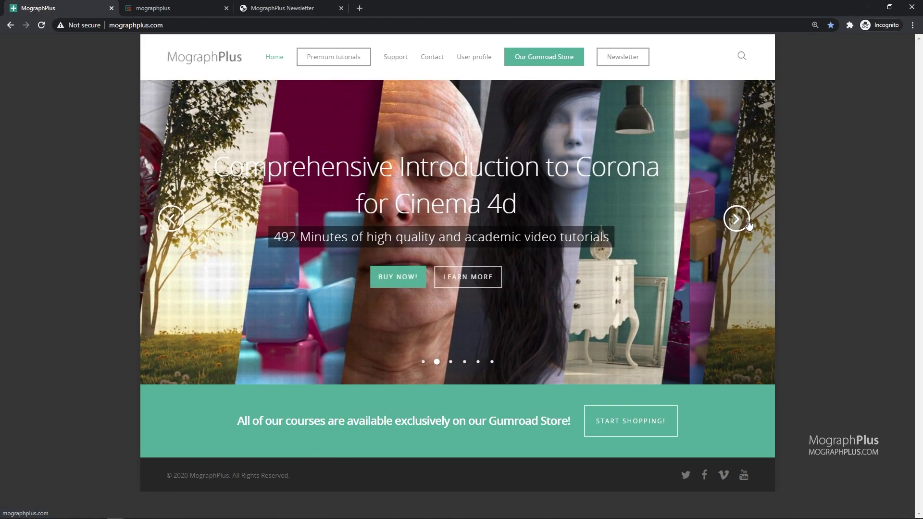
{"action": "left_click", "coordinate": [748, 224]}
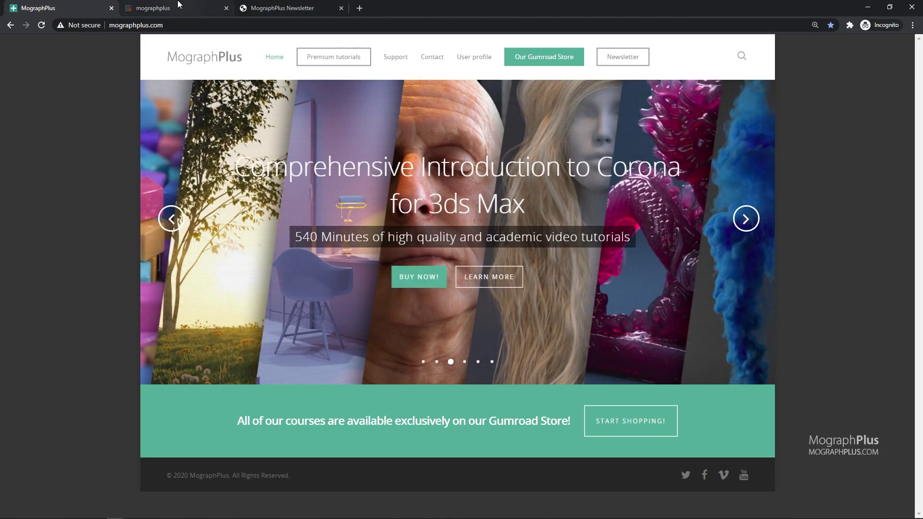
{"action": "left_click", "coordinate": [179, 6]}
{"action": "scroll", "coordinate": [244, 212], "scroll_direction": "down", "scroll_amount": 3}
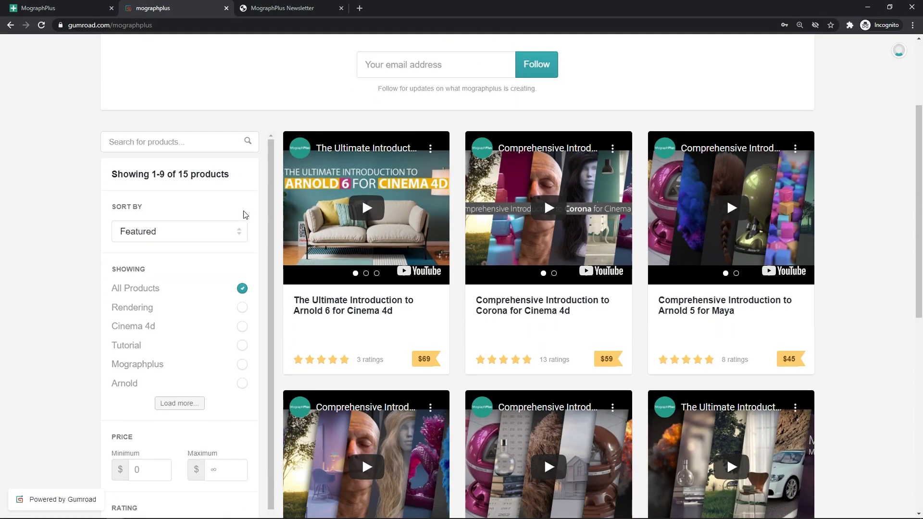
{"action": "scroll", "coordinate": [243, 211], "scroll_direction": "down", "scroll_amount": 3}
{"action": "scroll", "coordinate": [405, 239], "scroll_direction": "down", "scroll_amount": 2}
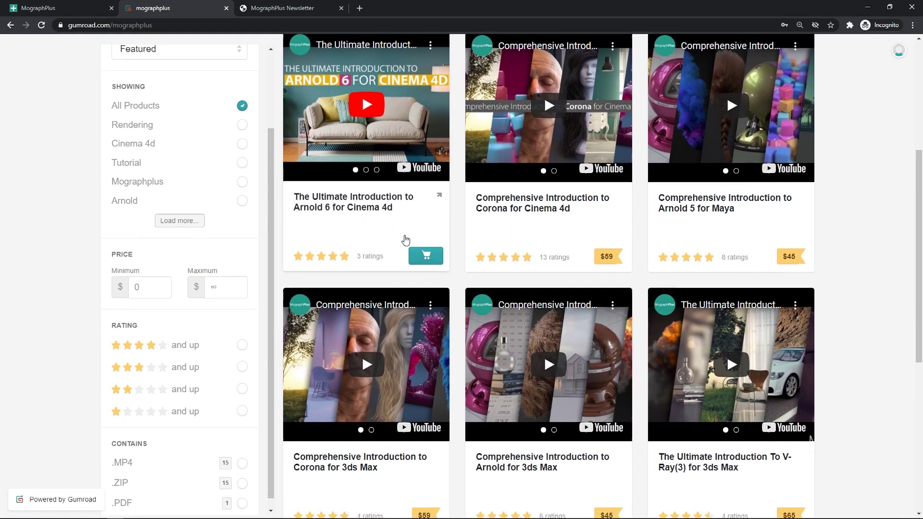
{"action": "scroll", "coordinate": [405, 238], "scroll_direction": "down", "scroll_amount": 2}
{"action": "scroll", "coordinate": [405, 239], "scroll_direction": "up", "scroll_amount": 5}
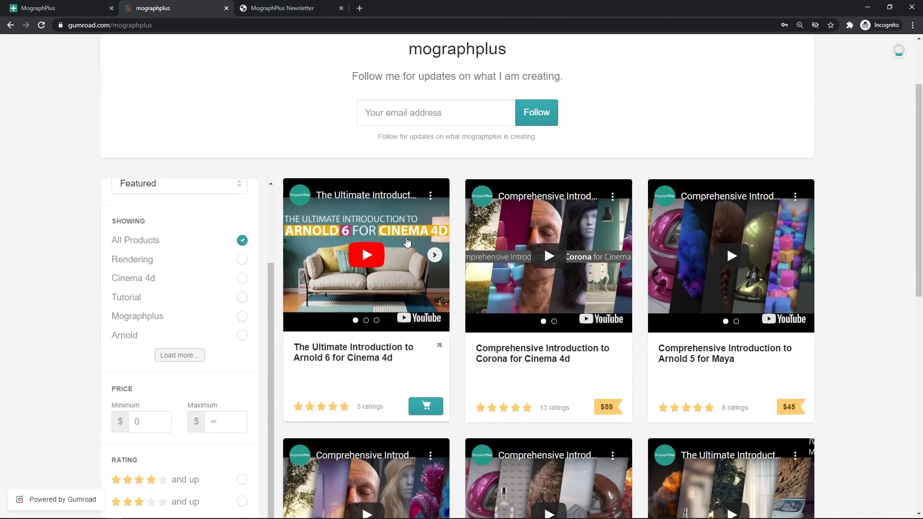
{"action": "scroll", "coordinate": [411, 250], "scroll_direction": "down", "scroll_amount": 1}
{"action": "scroll", "coordinate": [414, 255], "scroll_direction": "up", "scroll_amount": 3}
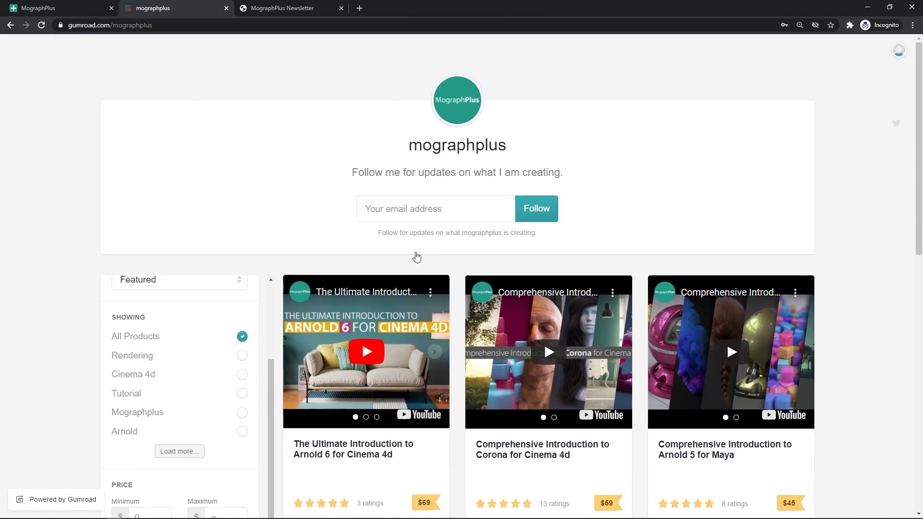